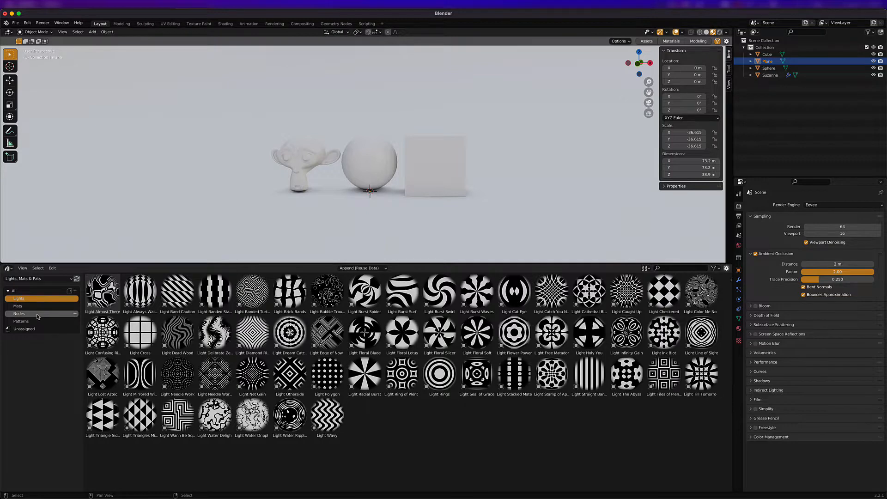
# - Browse the Mats, Patterns and Nodes catalogs of the Lights, Mats & Pats asset library
pyautogui.click(42, 306)
pyautogui.click(39, 321)
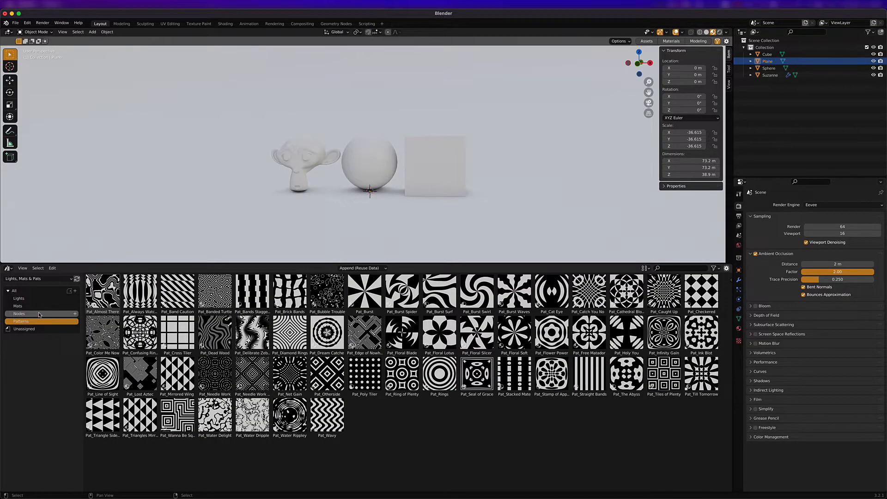
pyautogui.click(39, 314)
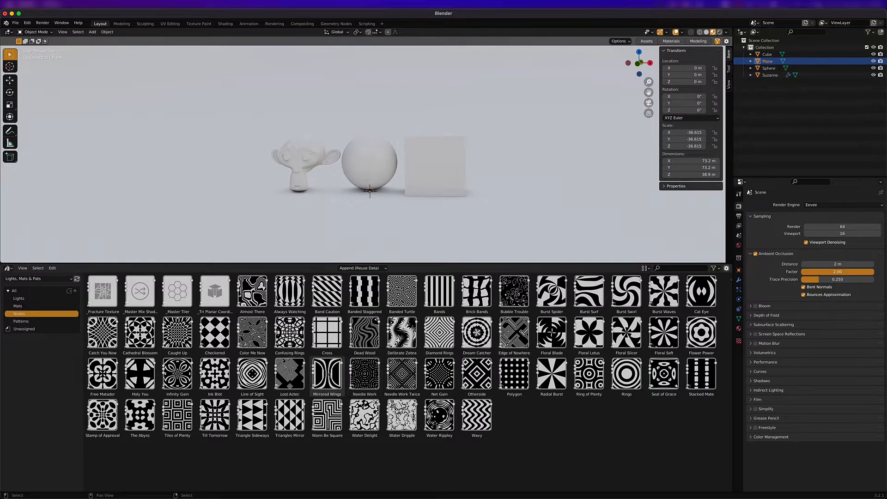
# - Apply the Mat_Confusing Rings material from the Mats catalog to the cube
pyautogui.click(29, 306)
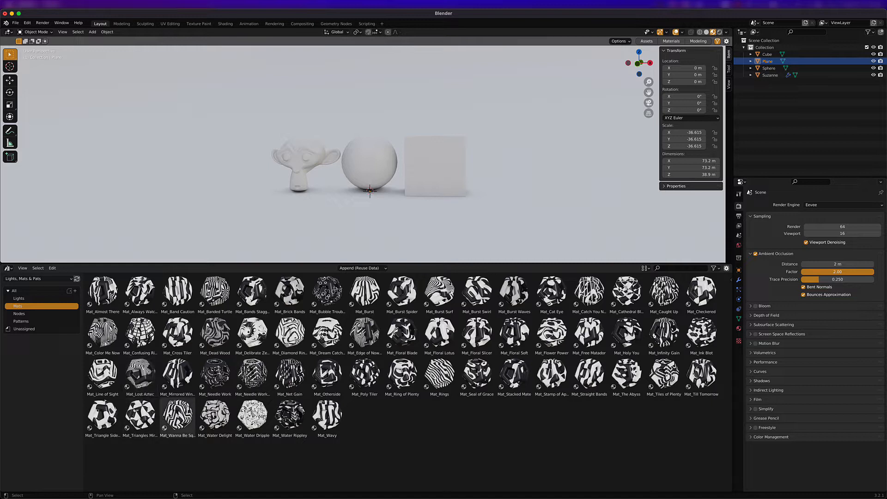
pyautogui.moveTo(140, 333); pyautogui.dragTo(434, 170)
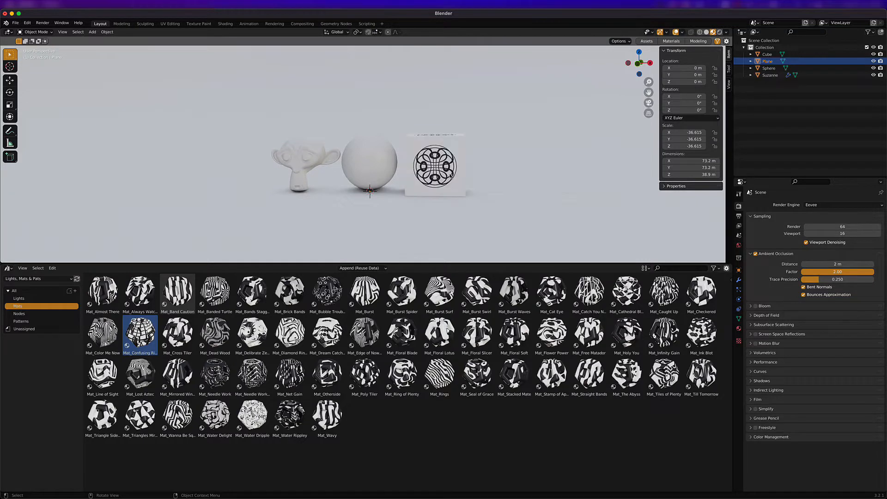
pyautogui.moveTo(469, 169); pyautogui.dragTo(432, 185, button='middle')
pyautogui.scroll(2, 419, 178)
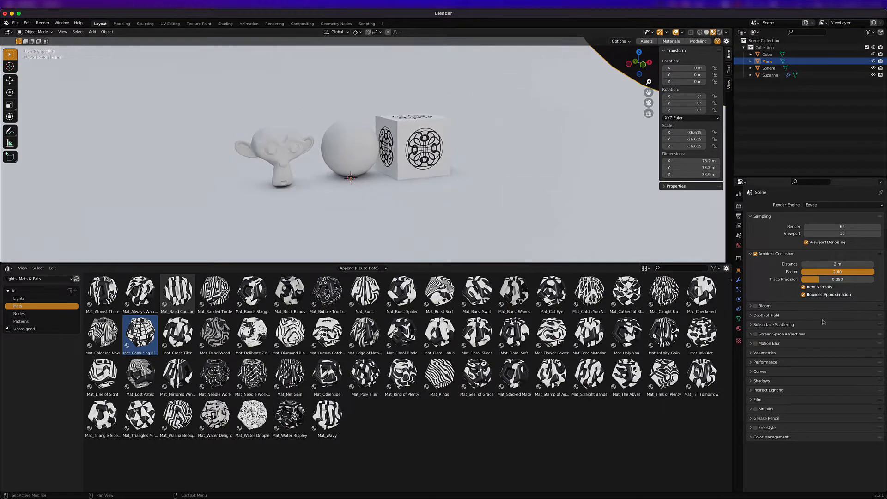
# - Select the cube and show its material properties
pyautogui.click(739, 328)
pyautogui.click(394, 147)
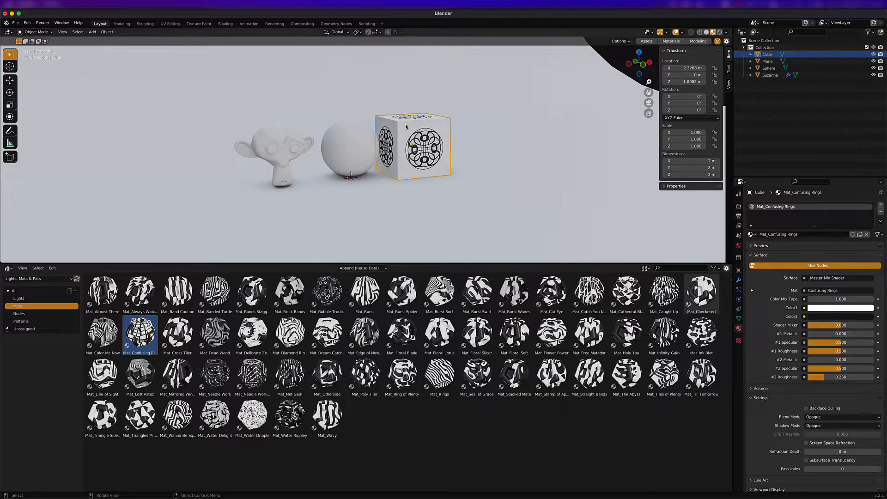
pyautogui.scroll(4, 453, 169)
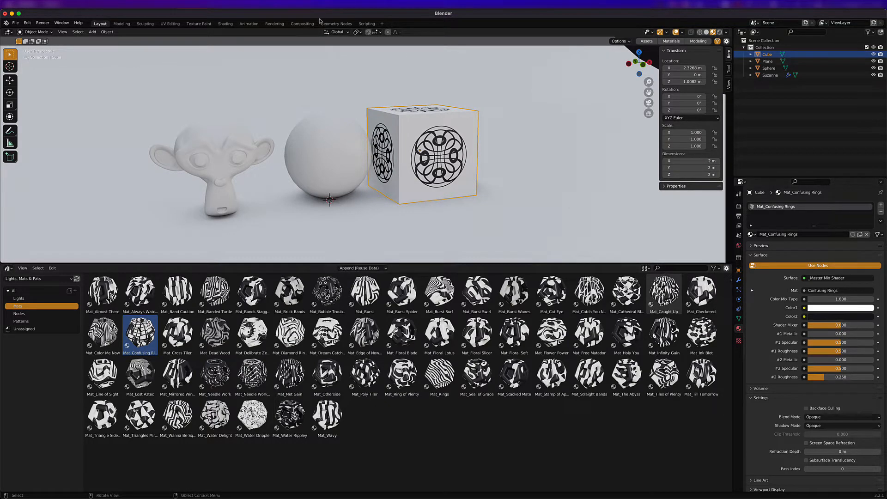
# - Open the Shading workspace with the cube's node graph and show the Mat_Confusing Rings material properties alongside it
pyautogui.click(227, 24)
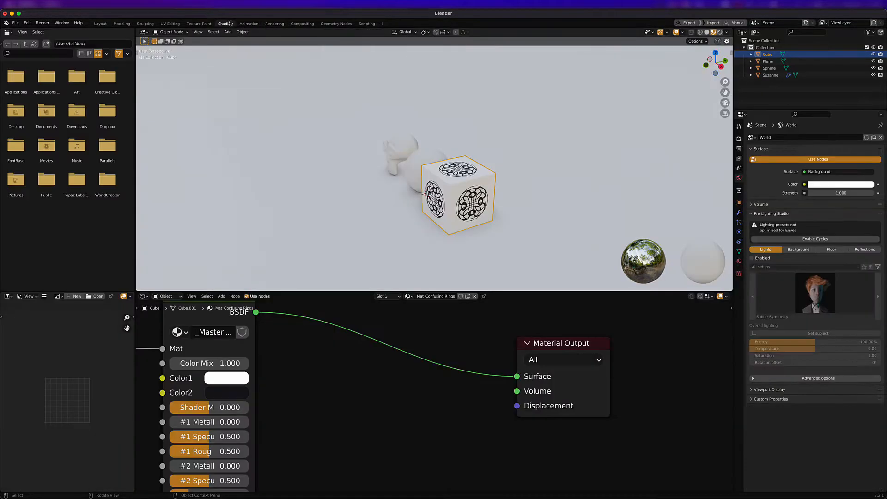
pyautogui.scroll(-3, 436, 416)
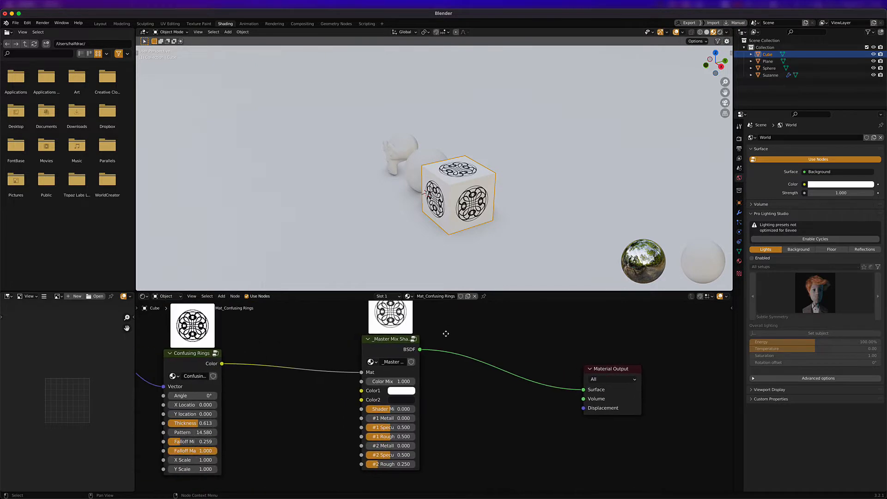
pyautogui.moveTo(425, 337); pyautogui.dragTo(436, 341, button='middle')
pyautogui.moveTo(429, 334)
pyautogui.mouseDown()
pyautogui.moveTo(448, 327)
pyautogui.moveTo(425, 332)
pyautogui.mouseUp()
pyautogui.click(739, 261)
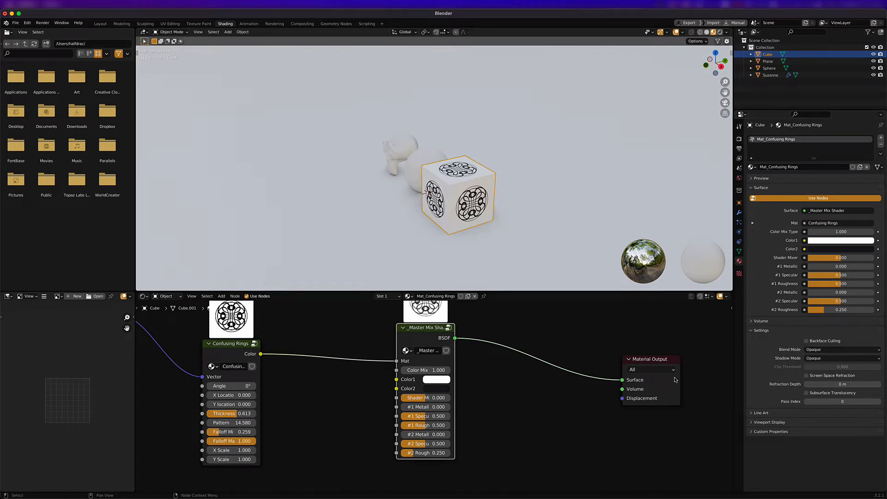
# - Reposition the Confusing Rings node in the cube's material and set its Pattern value to 18.980
pyautogui.moveTo(268, 399); pyautogui.dragTo(402, 394, button='middle')
pyautogui.moveTo(373, 423); pyautogui.dragTo(394, 426, button='middle')
pyautogui.moveTo(370, 343); pyautogui.dragTo(400, 335)
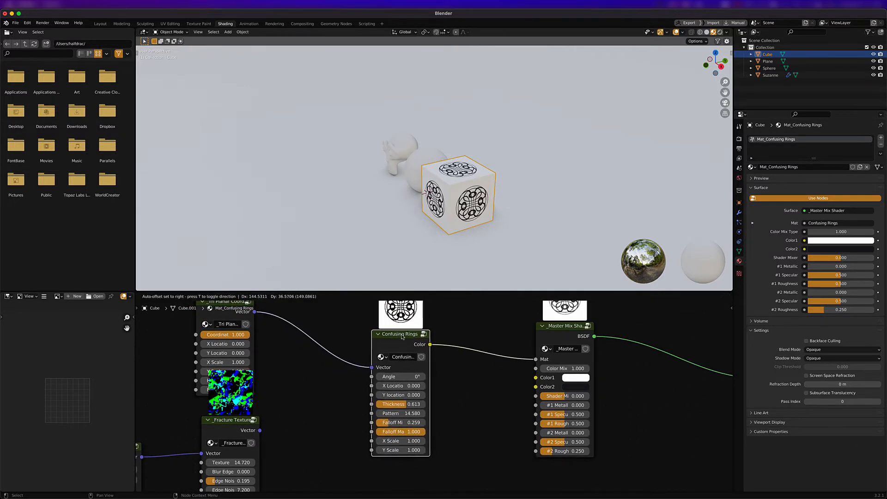
pyautogui.moveTo(390, 413); pyautogui.dragTo(386, 450)
pyautogui.press('super+z')
# - Reposition the Fracture Texture node and move the Tri Planar node upward to separate the two
pyautogui.hscroll(-5, 372, 391)
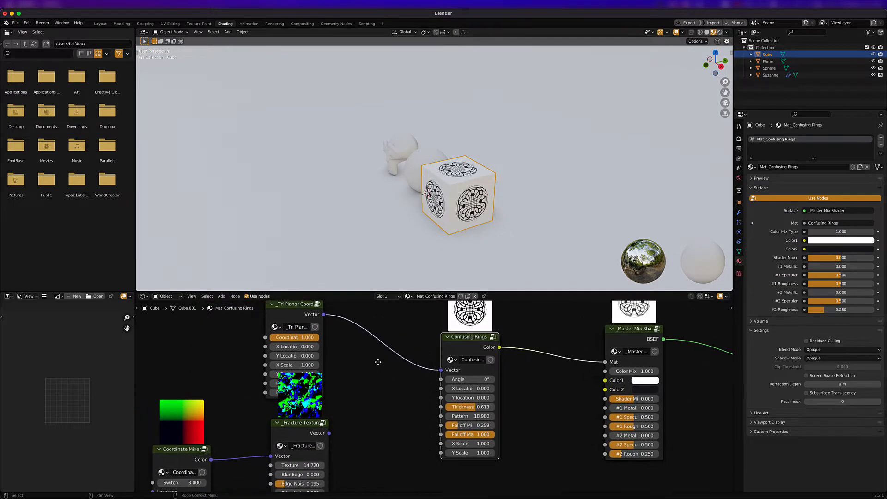
pyautogui.scroll(-1, 370, 372)
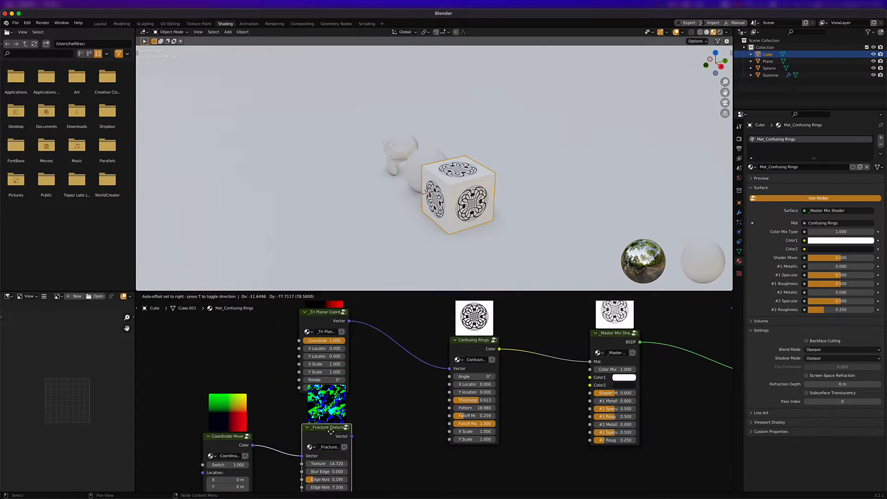
pyautogui.moveTo(375, 353); pyautogui.dragTo(417, 401, button='middle')
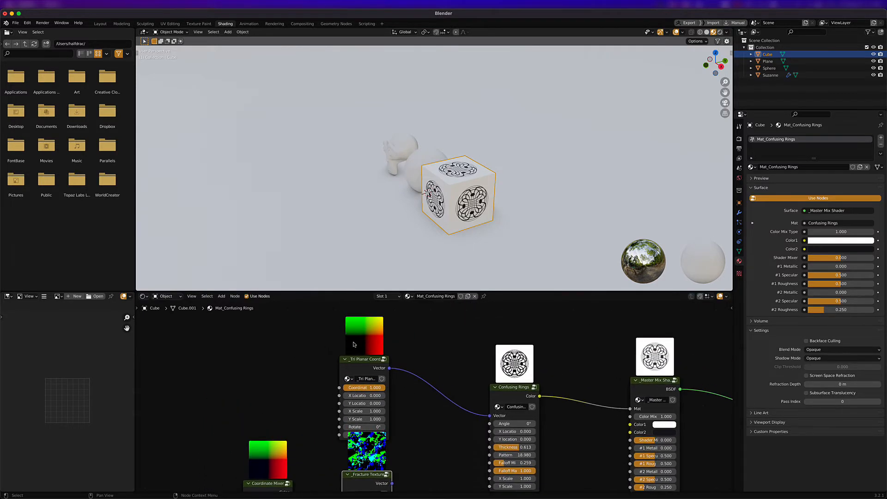
pyautogui.moveTo(358, 360); pyautogui.dragTo(358, 341)
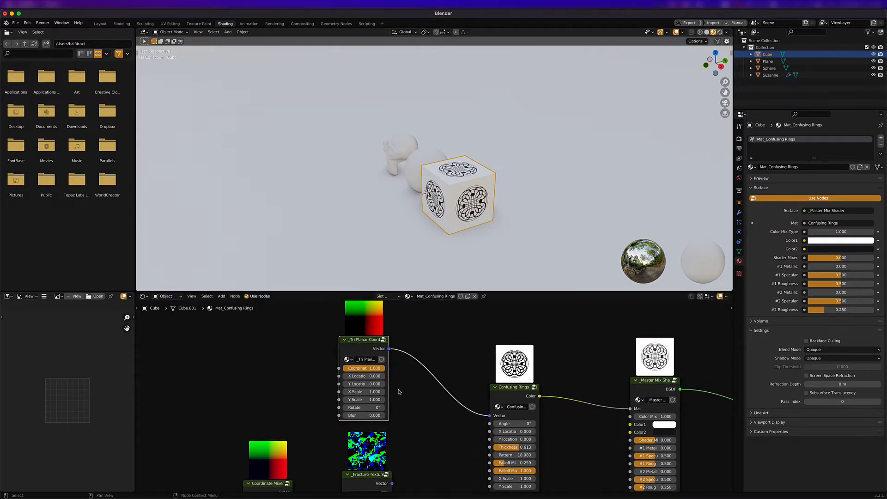
pyautogui.scroll(2, 375, 384)
pyautogui.keyDown('shift'); pyautogui.moveTo(348, 382); pyautogui.dragTo(402, 409); pyautogui.keyUp('shift')
pyautogui.hotkey('ctrl', 'z')
pyautogui.hotkey('ctrl', 'z')
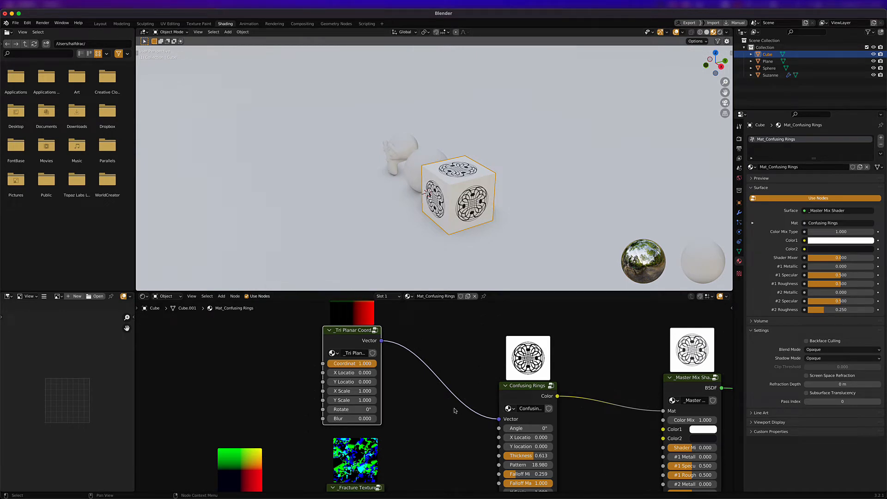
# - Select the sphere and apply the Pat_Floral Lotus material to it from the Patterns catalog in the Layout workspace
pyautogui.moveTo(431, 168)
pyautogui.mouseDown(button='middle')
pyautogui.moveTo(418, 169)
pyautogui.moveTo(435, 167)
pyautogui.mouseUp(button='middle')
pyautogui.click(435, 167)
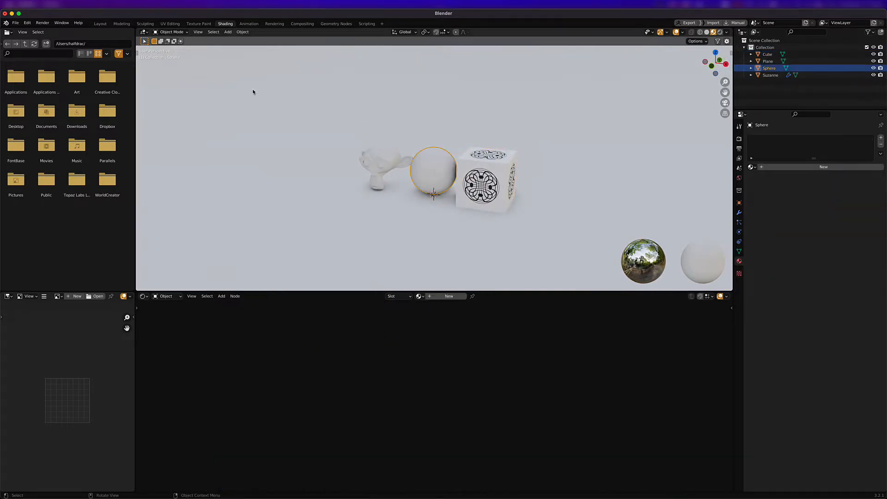
pyautogui.click(100, 24)
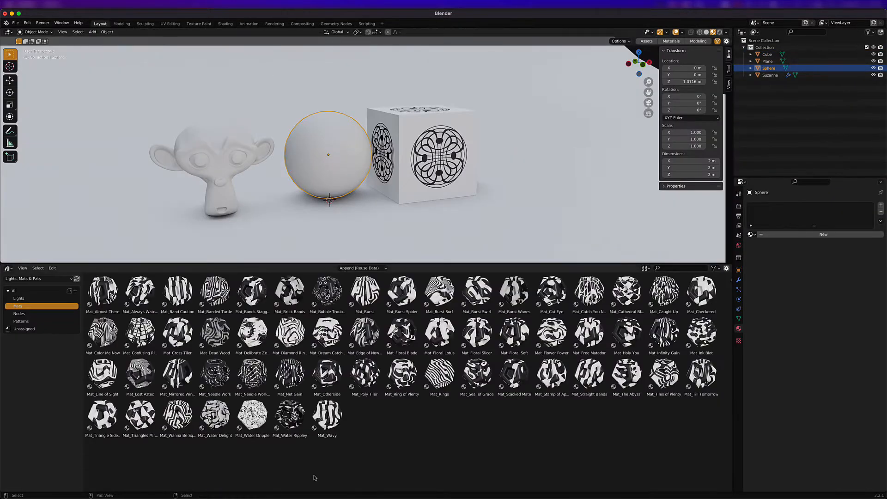
pyautogui.click(23, 321)
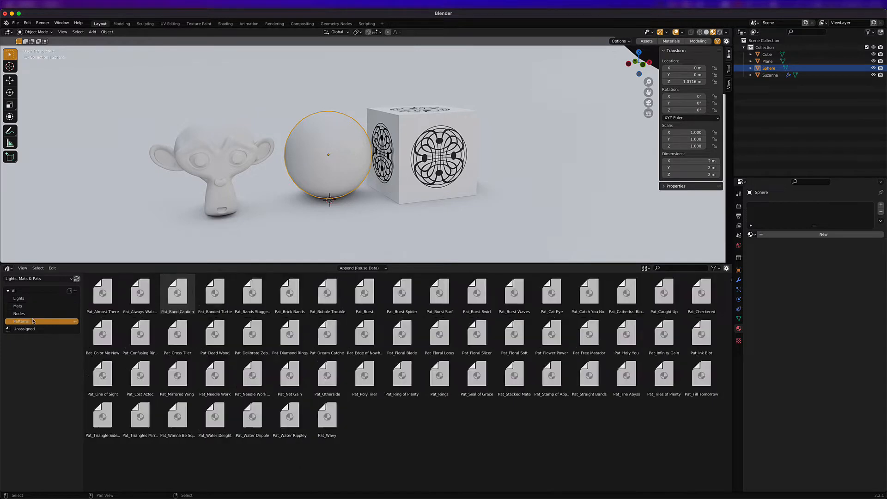
pyautogui.moveTo(398, 183); pyautogui.dragTo(334, 182, button='middle')
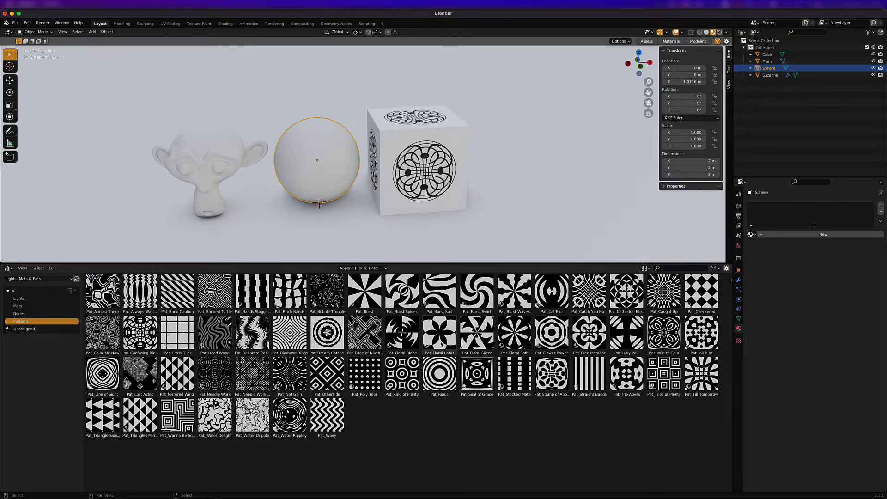
pyautogui.moveTo(439, 332); pyautogui.dragTo(312, 170)
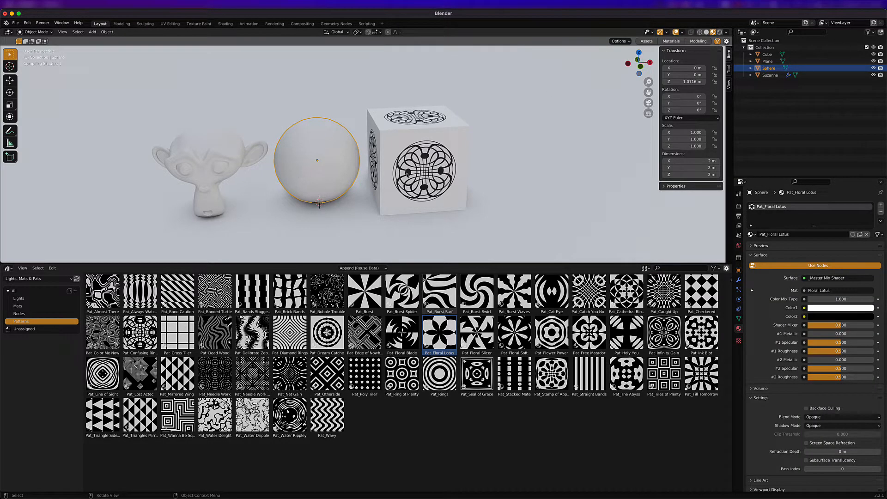
pyautogui.moveTo(300, 159); pyautogui.dragTo(267, 155, button='middle')
pyautogui.scroll(-2, 267, 155)
# - Open the Shading workspace with the node graph of the sphere's Pat_Floral Lotus material
pyautogui.click(224, 24)
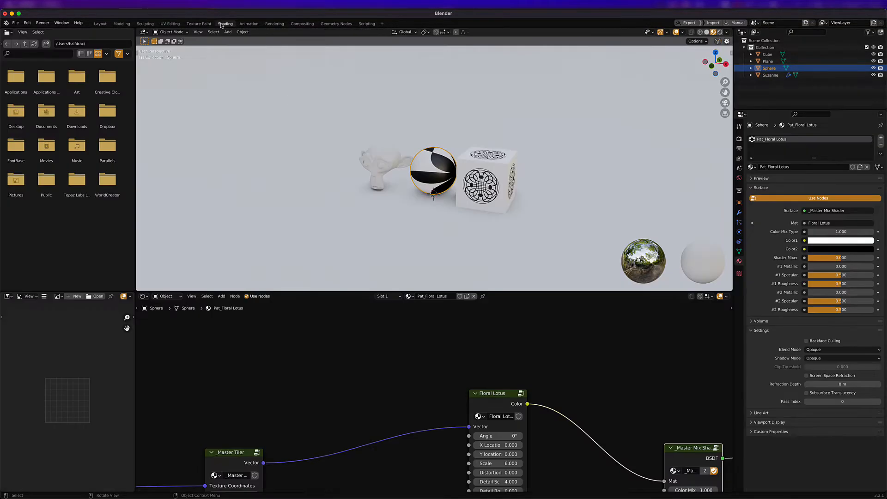
pyautogui.scroll(-2, 301, 364)
pyautogui.scroll(1, 314, 416)
pyautogui.moveTo(320, 430)
pyautogui.mouseDown(button='middle')
pyautogui.moveTo(332, 351)
pyautogui.moveTo(384, 313)
pyautogui.moveTo(378, 362)
pyautogui.mouseUp(button='middle')
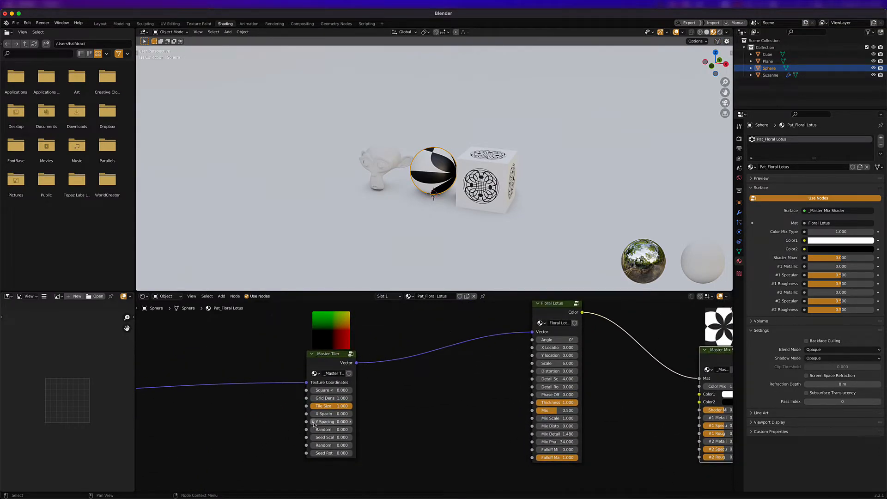
pyautogui.scroll(2, 338, 399)
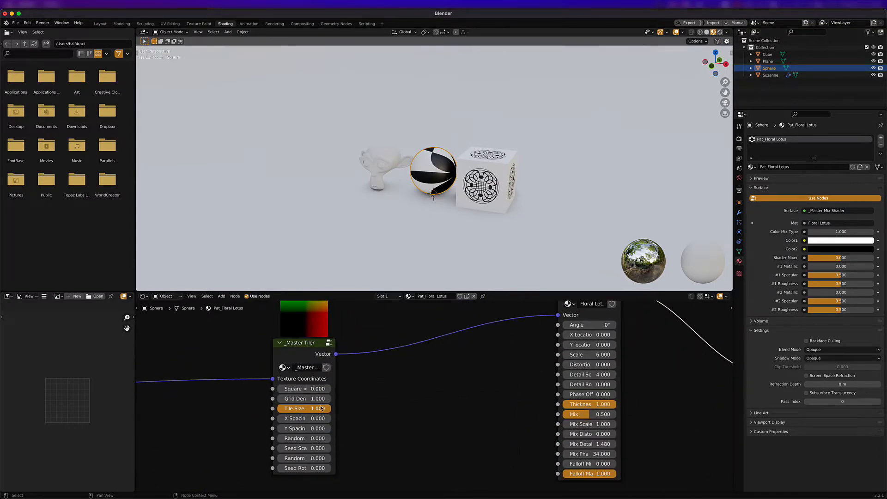
# - Try a grid density of 3 on the sphere's Master Tiler node, increase it, and settle on 8
pyautogui.doubleClick(305, 399)
pyautogui.write('3')
pyautogui.press('Return')
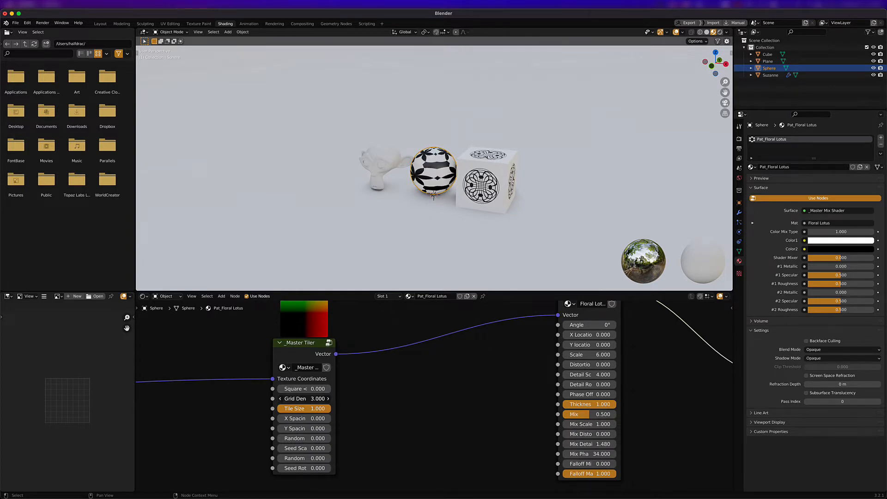
pyautogui.moveTo(305, 398); pyautogui.dragTo(324, 398)
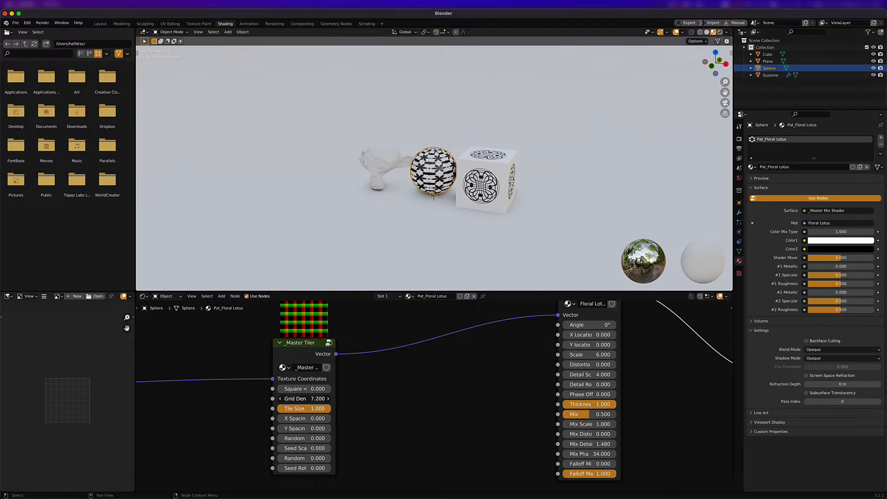
pyautogui.doubleClick(303, 399)
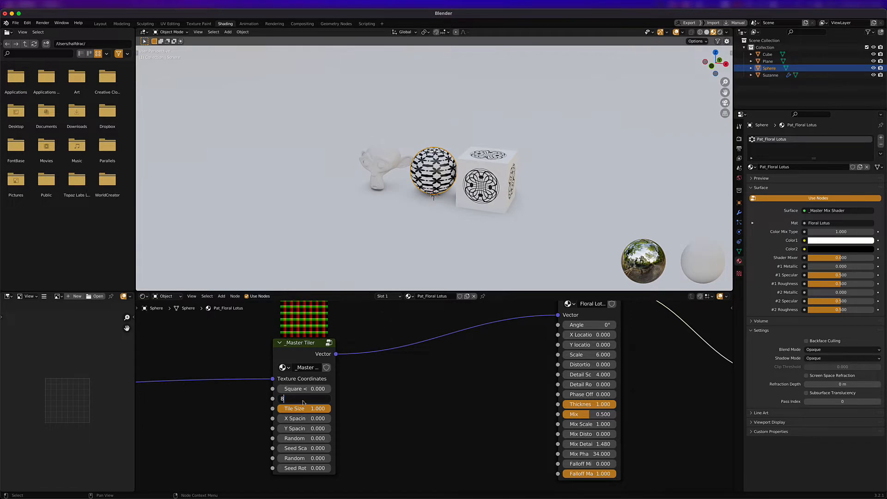
pyautogui.write('8')
pyautogui.press('Return')
pyautogui.scroll(5, 367, 180)
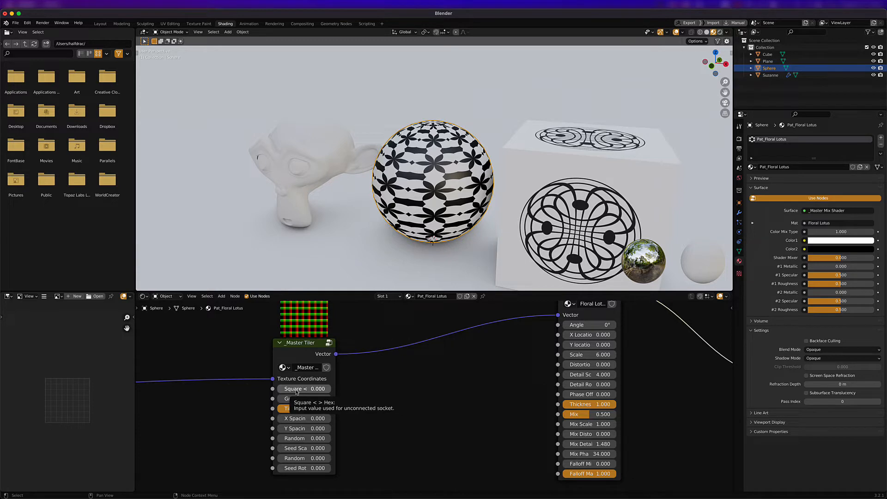
# - Set the Master Tiler node's Square <> Hex value to 1 and try out its Random setting
pyautogui.moveTo(296, 390); pyautogui.dragTo(355, 390)
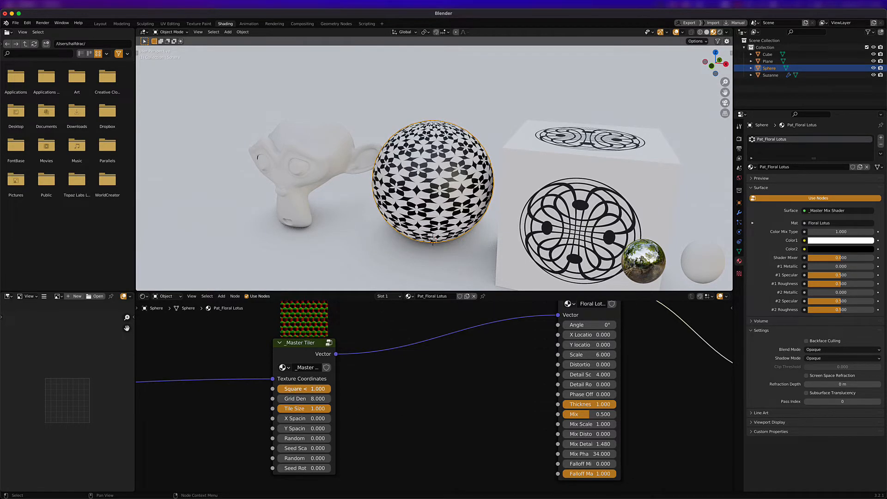
pyautogui.moveTo(384, 199)
pyautogui.mouseDown(button='middle')
pyautogui.moveTo(457, 194)
pyautogui.moveTo(393, 194)
pyautogui.mouseUp(button='middle')
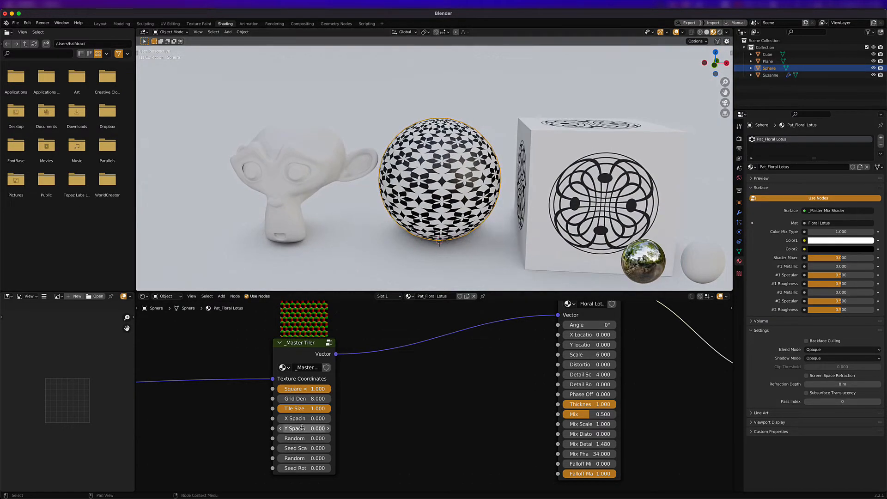
pyautogui.moveTo(297, 438); pyautogui.dragTo(276, 438)
# - Set the Master Mix Shader node's #1 Roughness to 0 and #2 Roughness to 1
pyautogui.scroll(-3, 406, 427)
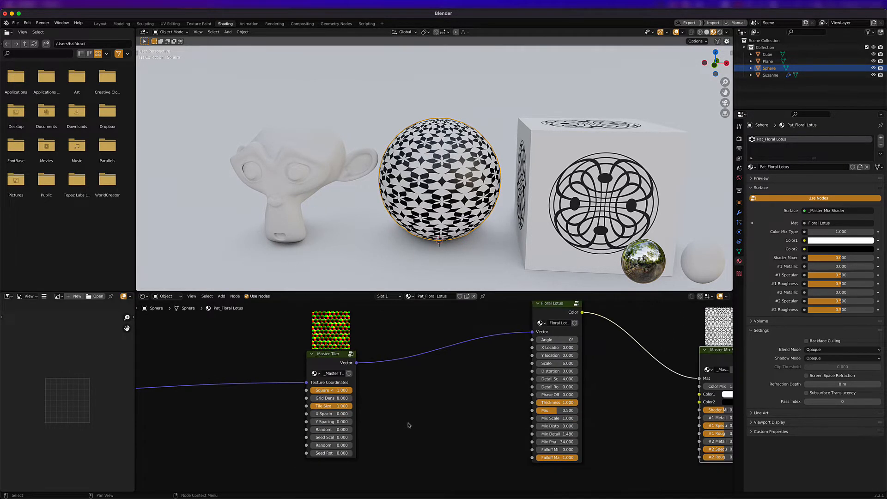
pyautogui.moveTo(408, 423); pyautogui.dragTo(228, 462, button='middle')
pyautogui.moveTo(388, 337); pyautogui.dragTo(366, 338)
pyautogui.moveTo(366, 338); pyautogui.dragTo(347, 302, button='middle')
pyautogui.moveTo(352, 372); pyautogui.dragTo(482, 370)
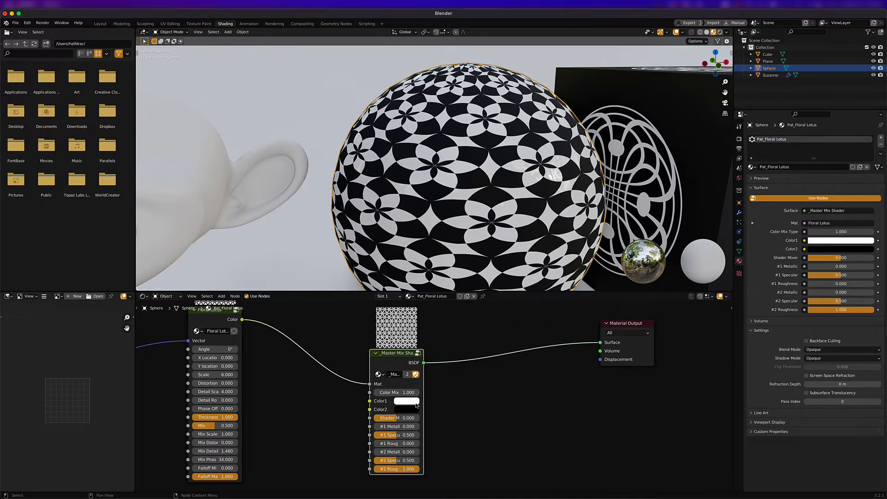
# - Try different Shader Mixer values on the Master Mix Shader node and reset the value to 0
pyautogui.moveTo(445, 420); pyautogui.dragTo(439, 405, button='middle')
pyautogui.scroll(2, 492, 161)
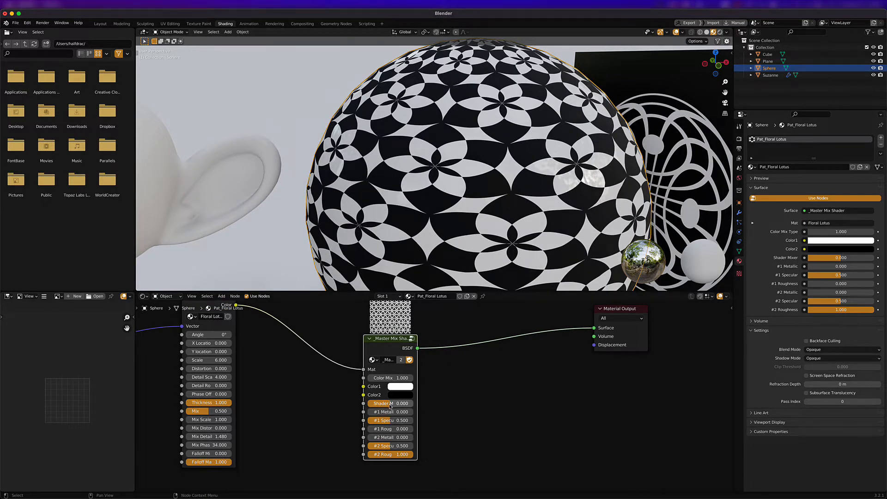
pyautogui.moveTo(391, 403); pyautogui.dragTo(479, 396)
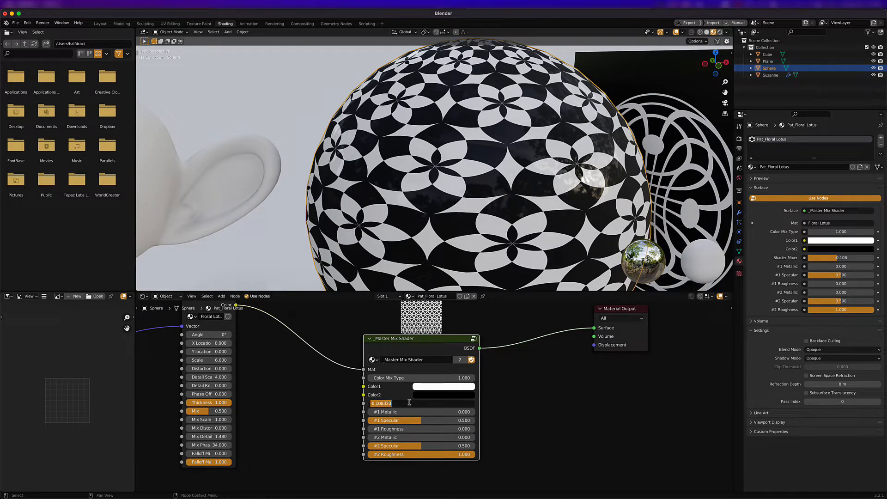
pyautogui.write('0')
pyautogui.press('Return')
pyautogui.scroll(-2, 427, 237)
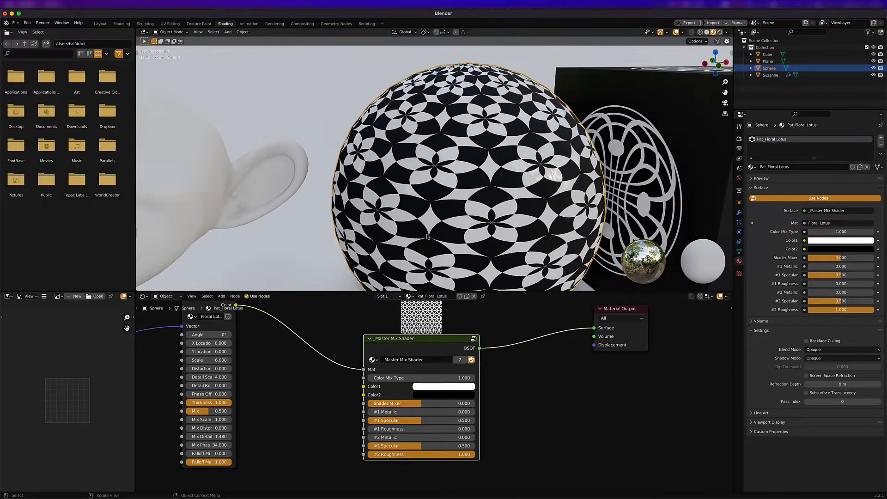
# - Set the Master Mix Shader node's #2 Roughness to 0 and its #1 Roughness to 1
pyautogui.moveTo(439, 237)
pyautogui.mouseDown(button='middle')
pyautogui.moveTo(421, 237)
pyautogui.moveTo(452, 244)
pyautogui.moveTo(430, 238)
pyautogui.mouseUp(button='middle')
pyautogui.moveTo(374, 366); pyautogui.dragTo(385, 395, button='middle')
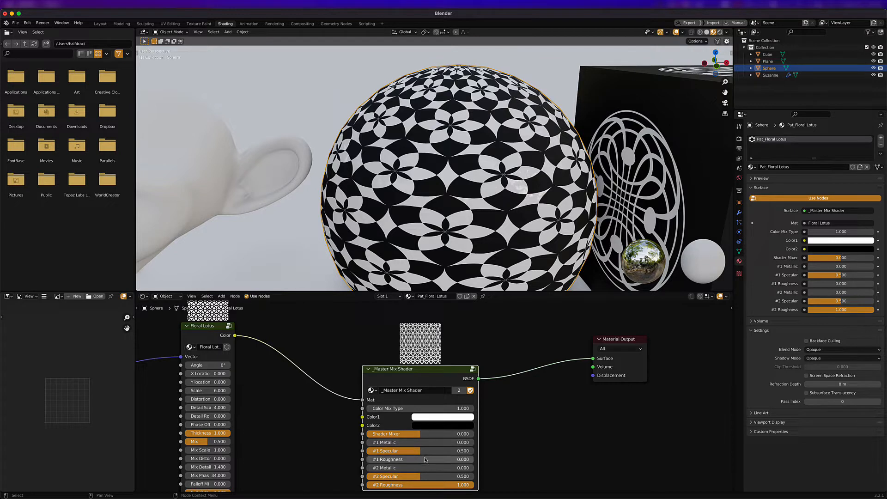
pyautogui.moveTo(420, 459)
pyautogui.mouseDown()
pyautogui.moveTo(428, 460)
pyautogui.moveTo(367, 459)
pyautogui.moveTo(426, 459)
pyautogui.mouseUp()
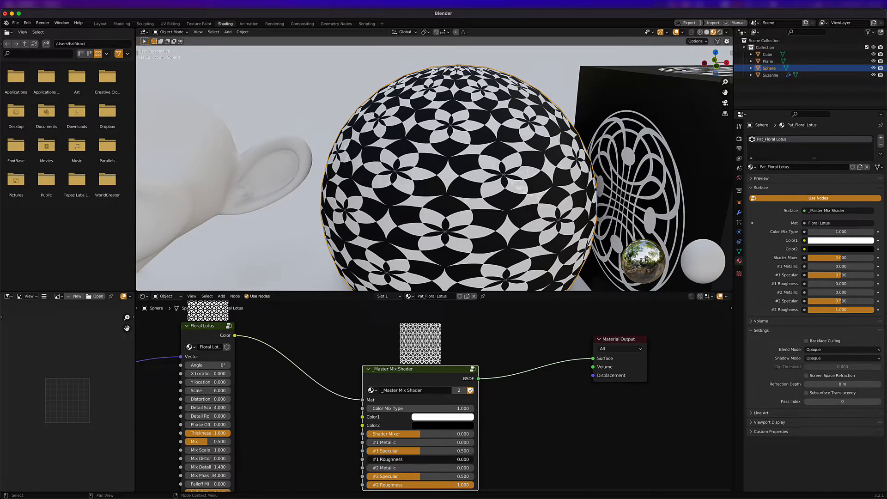
pyautogui.moveTo(367, 459)
pyautogui.mouseDown()
pyautogui.moveTo(425, 459)
pyautogui.moveTo(368, 460)
pyautogui.mouseUp()
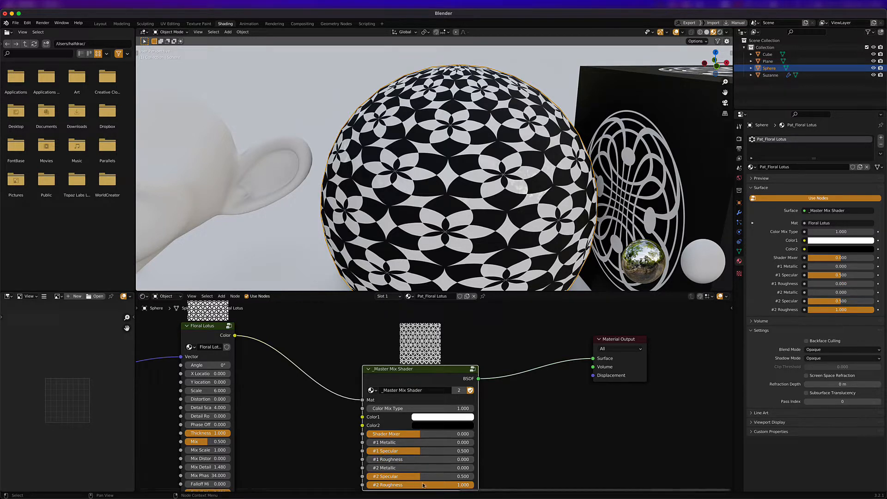
pyautogui.moveTo(455, 486); pyautogui.dragTo(365, 485)
pyautogui.moveTo(430, 373); pyautogui.dragTo(432, 342)
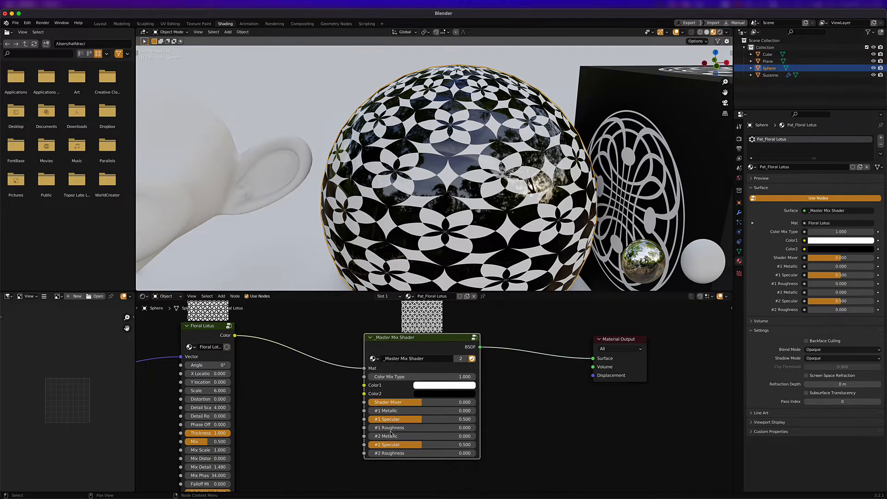
pyautogui.moveTo(391, 428); pyautogui.dragTo(466, 427)
pyautogui.moveTo(493, 284); pyautogui.dragTo(512, 270, button='middle')
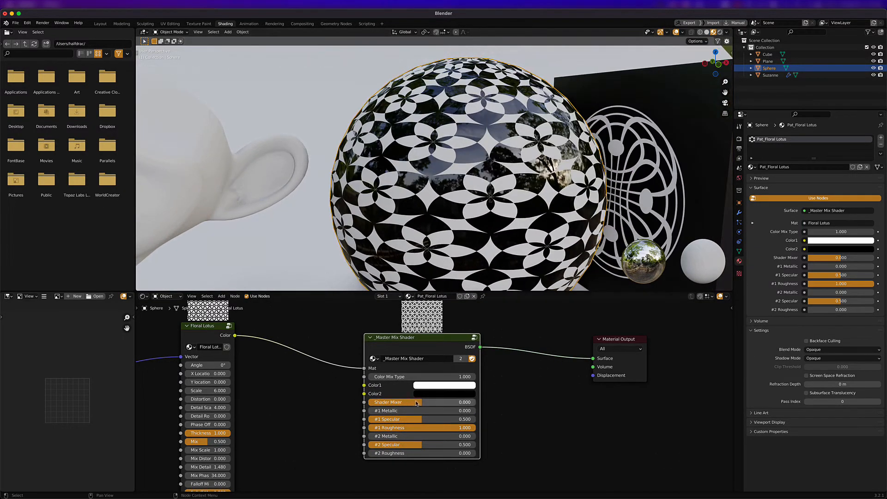
# - Try Shader Mixer values of 0.916 and 1 on the Master Mix Shader node and reset the value to 0
pyautogui.moveTo(424, 403); pyautogui.dragTo(424, 403)
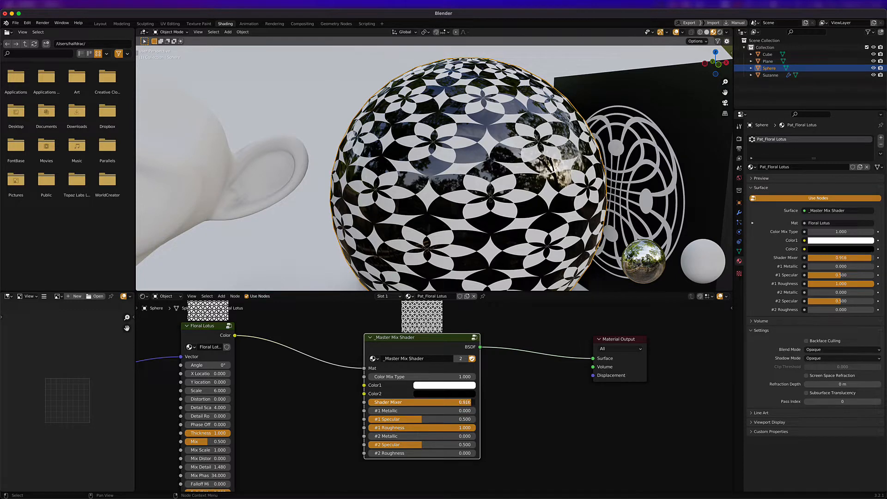
pyautogui.moveTo(467, 403); pyautogui.dragTo(486, 314)
pyautogui.scroll(6, 558, 142)
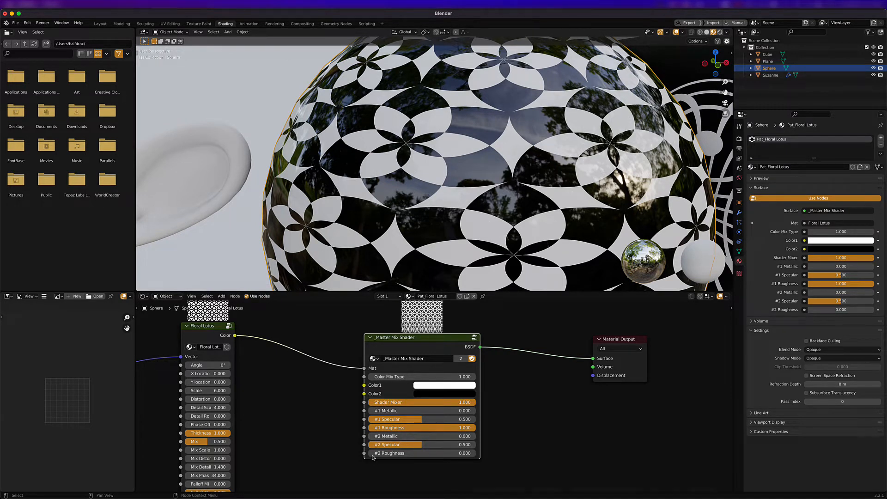
pyautogui.click(446, 402)
pyautogui.write('0')
pyautogui.press('Return')
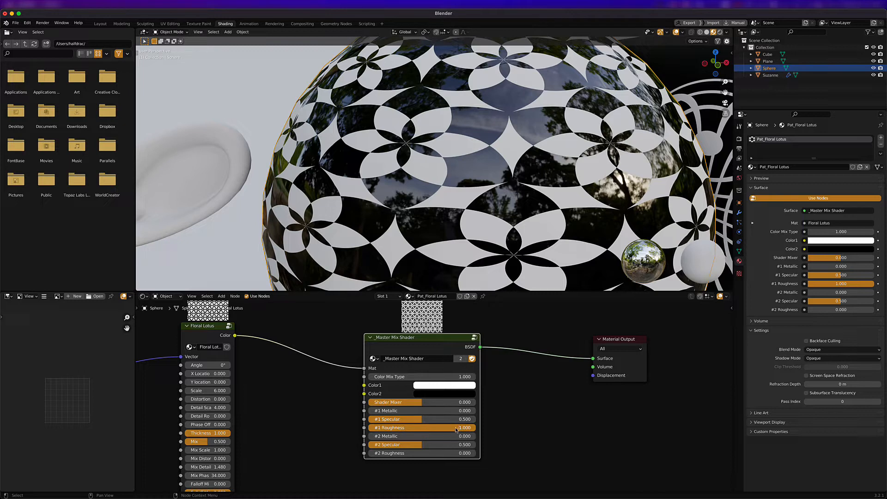
# - Change the Master Mix Shader node's Color1 to a saturated blue and its Color2 to dark red
pyautogui.click(426, 385)
pyautogui.click(465, 283)
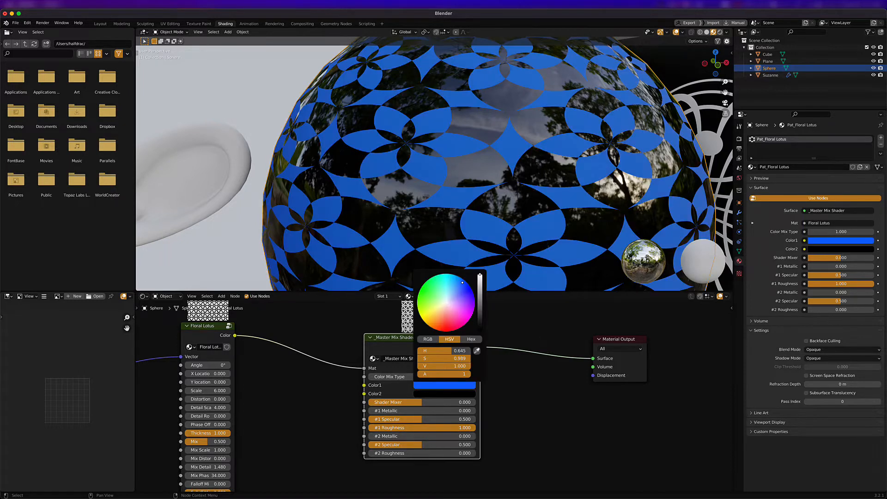
pyautogui.click(440, 393)
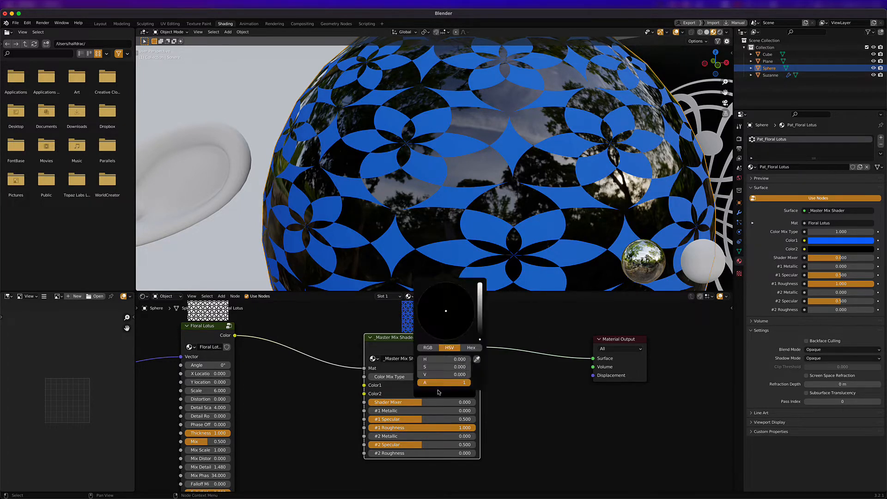
pyautogui.click(480, 309)
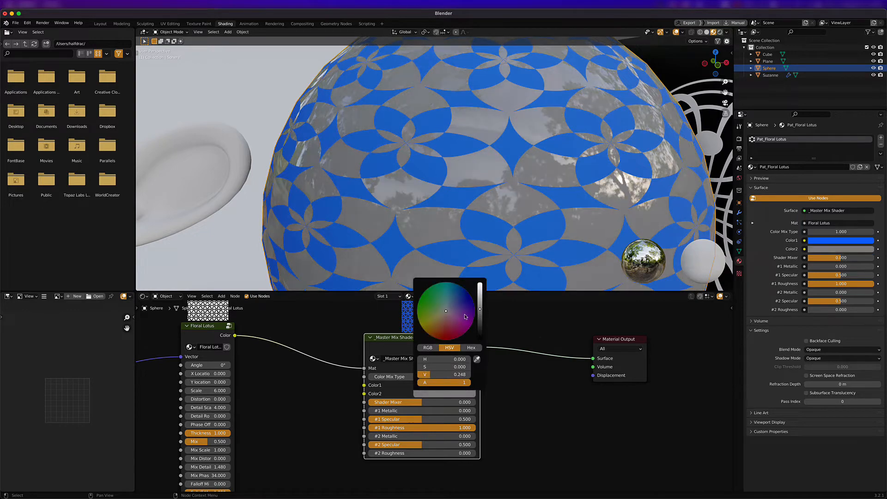
pyautogui.click(445, 338)
pyautogui.scroll(-6, 490, 218)
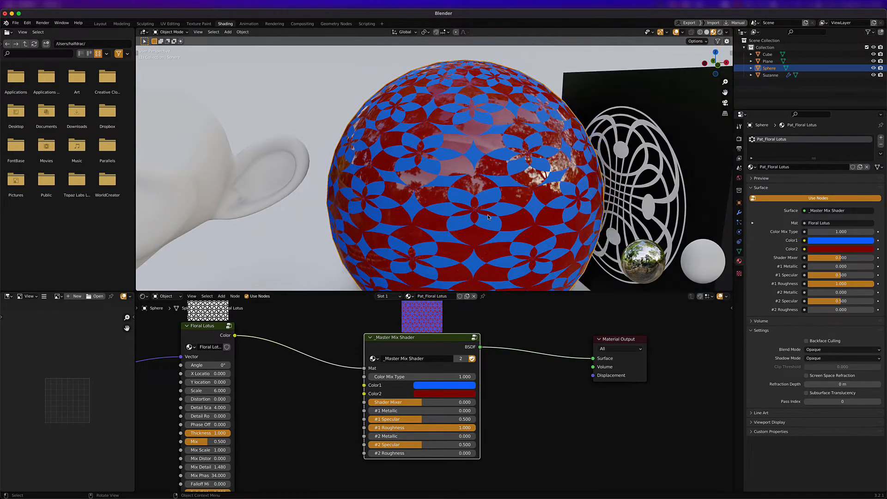
pyautogui.moveTo(489, 219); pyautogui.dragTo(510, 219, button='middle')
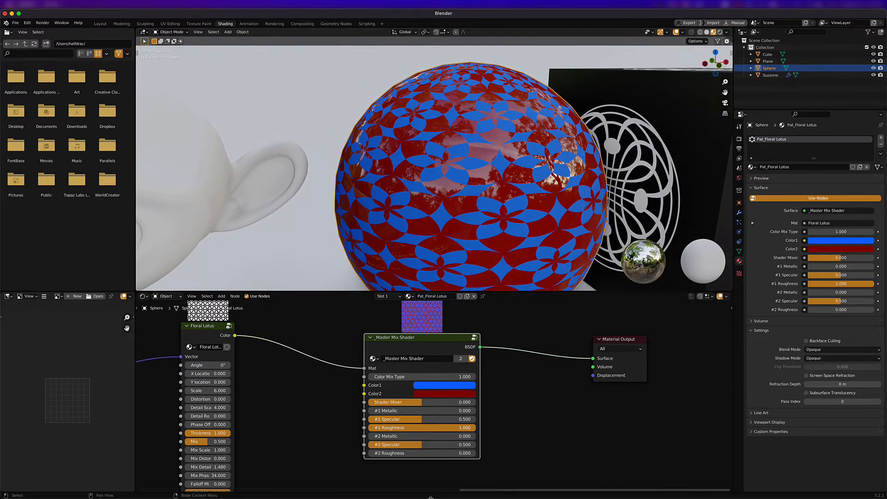
# - Try a Shader Mixer value of about 0.289 on the blue and red pattern and return it to 0
pyautogui.moveTo(422, 405)
pyautogui.mouseDown()
pyautogui.moveTo(463, 402)
pyautogui.moveTo(434, 402)
pyautogui.mouseUp()
pyautogui.click(434, 402)
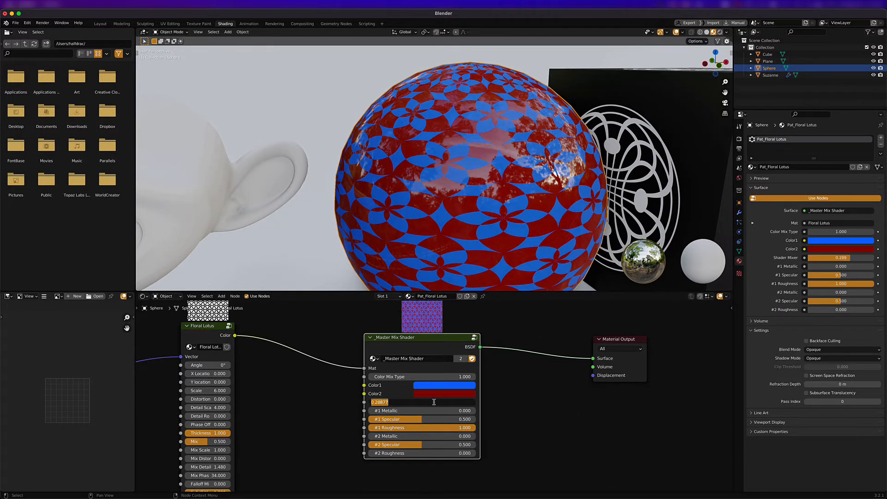
pyautogui.write('0')
pyautogui.press('Return')
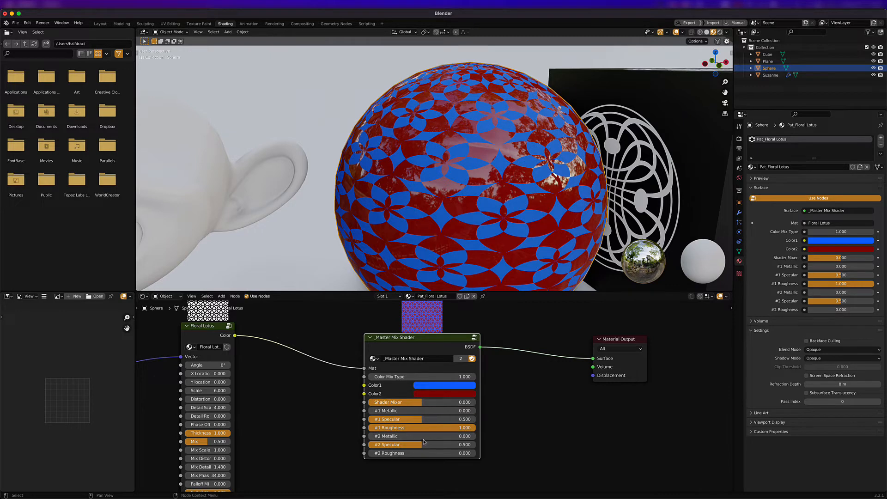
# - Raise the Master Mix Shader node's #2 Specular to about 0.742
pyautogui.moveTo(416, 447); pyautogui.dragTo(448, 445)
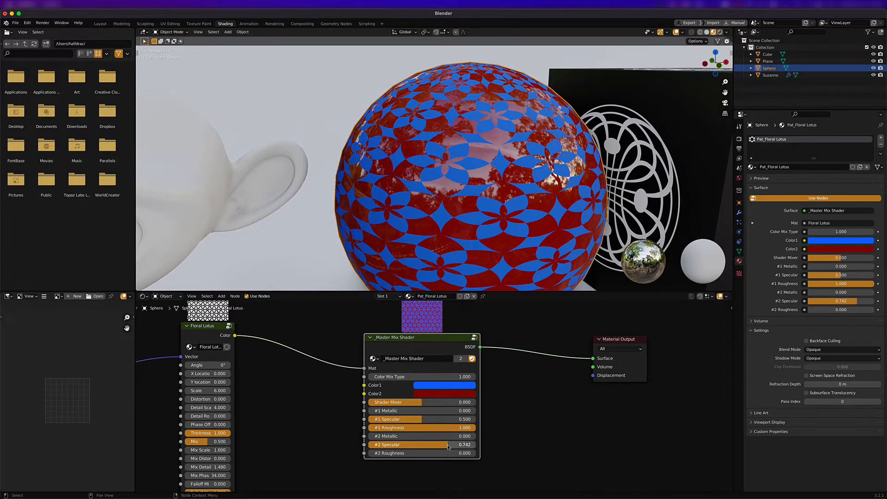
pyautogui.scroll(-4, 456, 142)
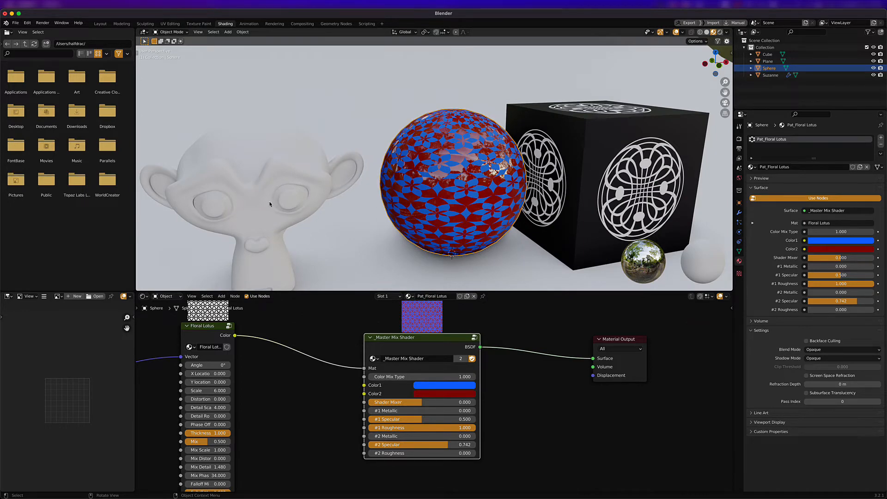
# - Switch to the Layout workspace and select the monkey head object
pyautogui.click(99, 23)
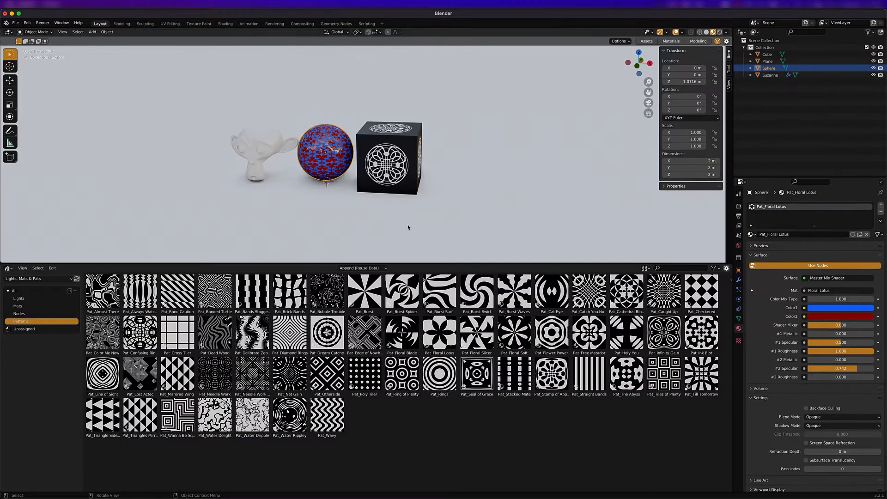
pyautogui.keyDown('shift'); pyautogui.moveTo(317, 150); pyautogui.dragTo(449, 173, button='middle'); pyautogui.keyUp('shift')
pyautogui.click(391, 170)
pyautogui.scroll(3, 391, 170)
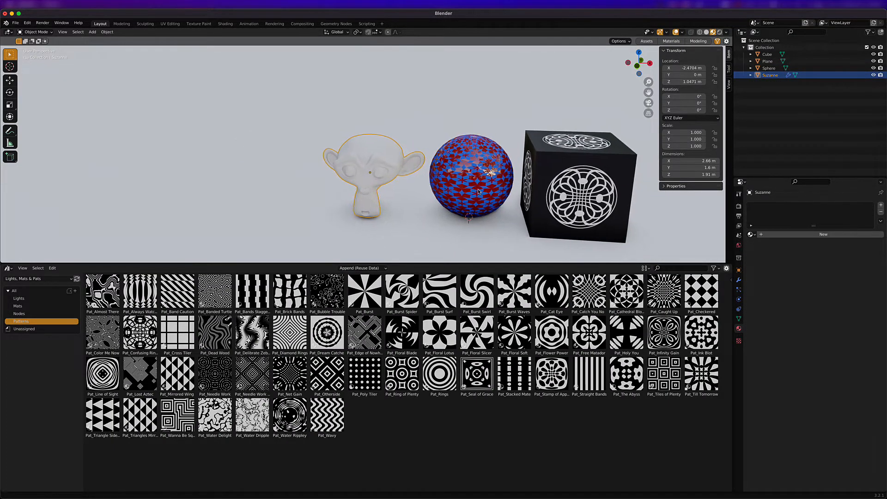
# - Place the Light Diamond Rings asset from the Lights category on the floor beside the monkey and raise it along Z to about 3.94 m
pyautogui.click(20, 298)
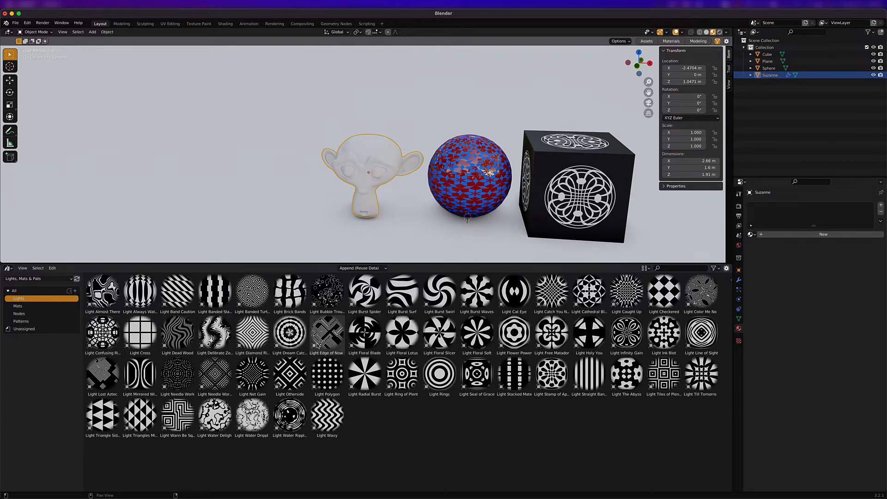
pyautogui.moveTo(252, 334); pyautogui.dragTo(303, 216)
pyautogui.press('g')
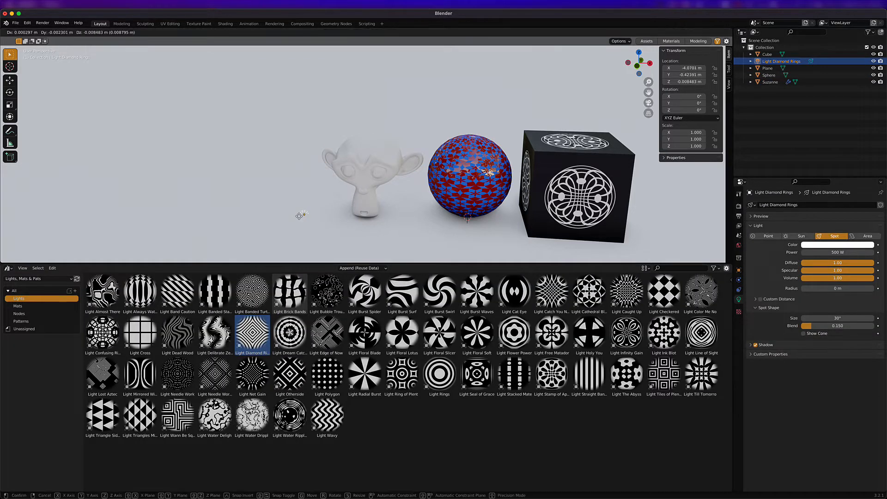
pyautogui.press('z')
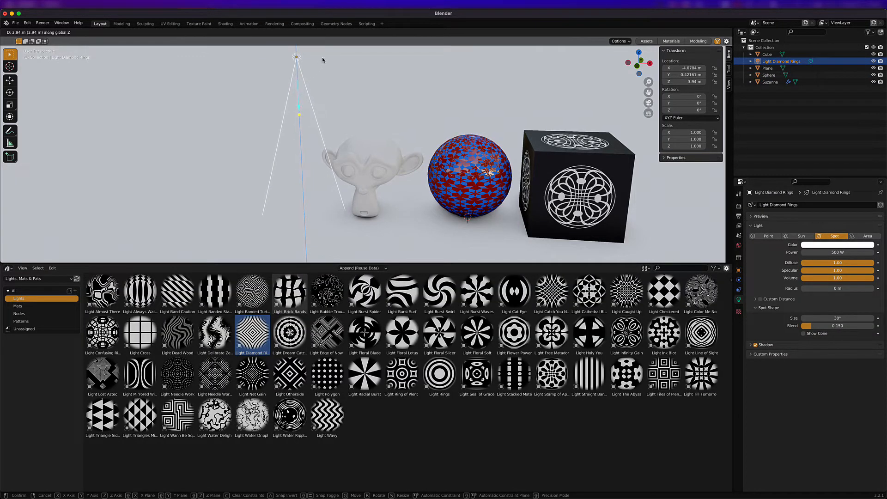
pyautogui.click(322, 57)
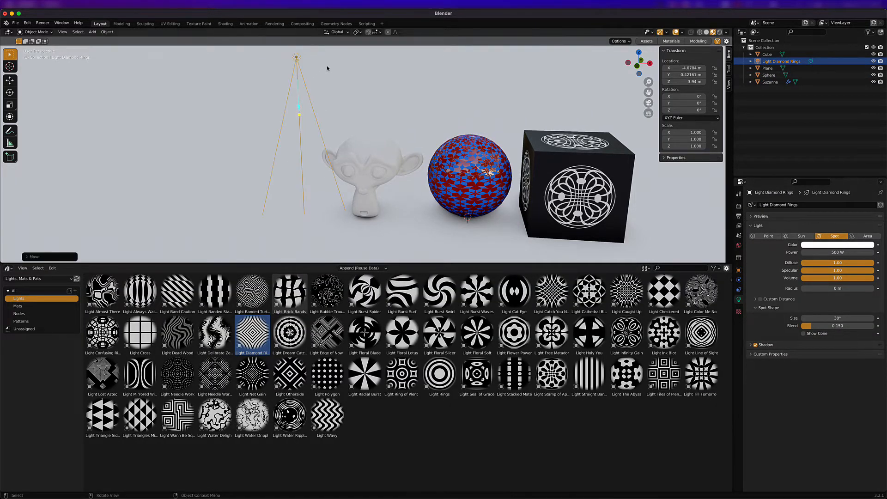
# - Display the viewport in Rendered shading and change the render engine to Cycles
pyautogui.click(720, 32)
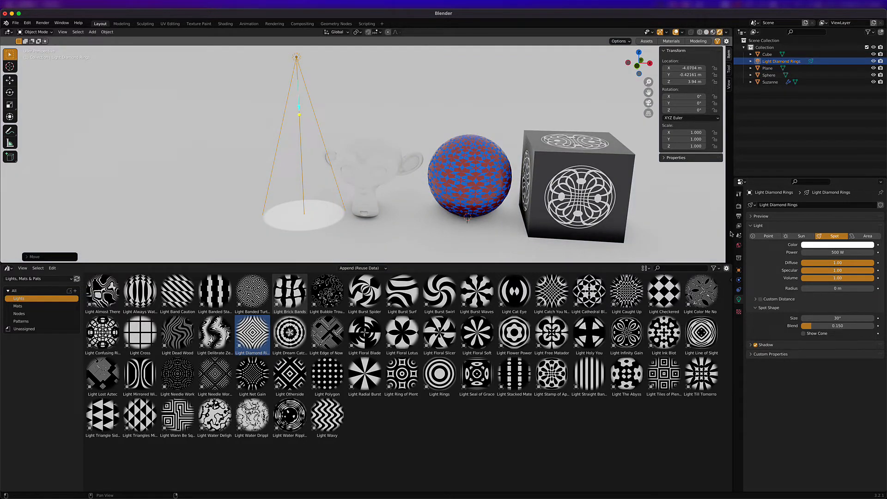
pyautogui.click(739, 207)
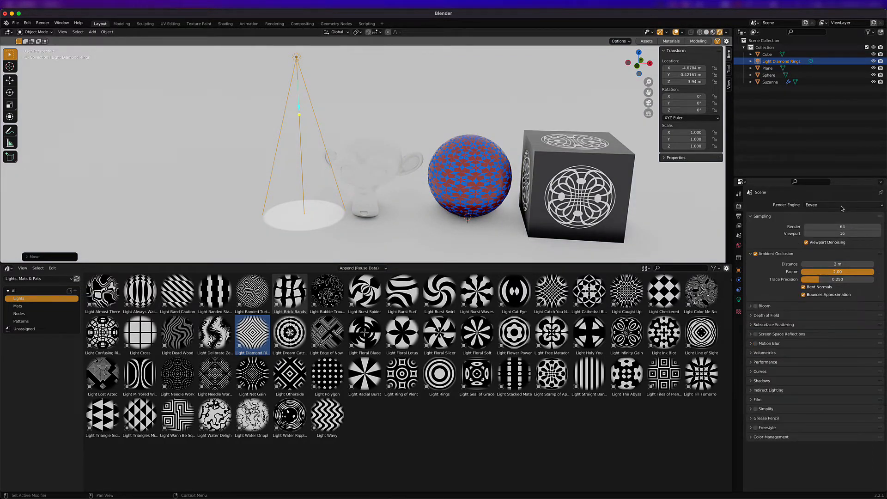
pyautogui.click(842, 209)
pyautogui.click(831, 230)
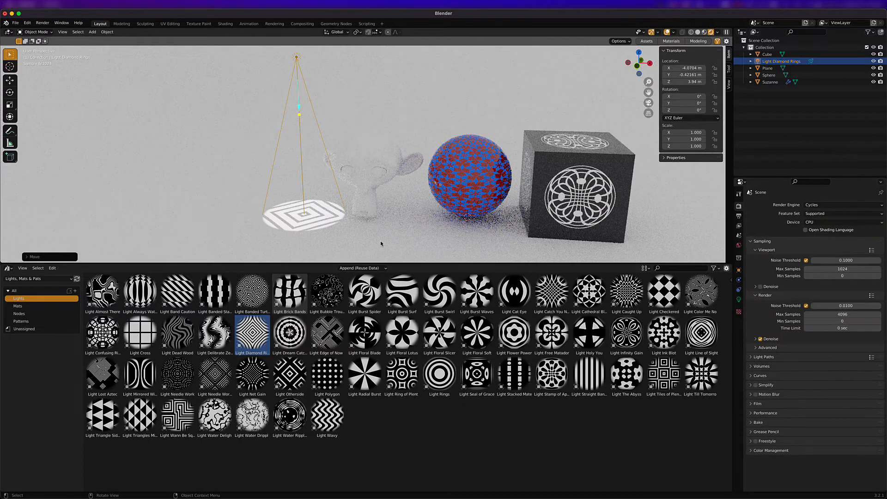
# - Widen the Diamond Rings light's spot size to about 72.6° and move it above the monkey and sphere, to a height of about 5.88 m
pyautogui.click(739, 300)
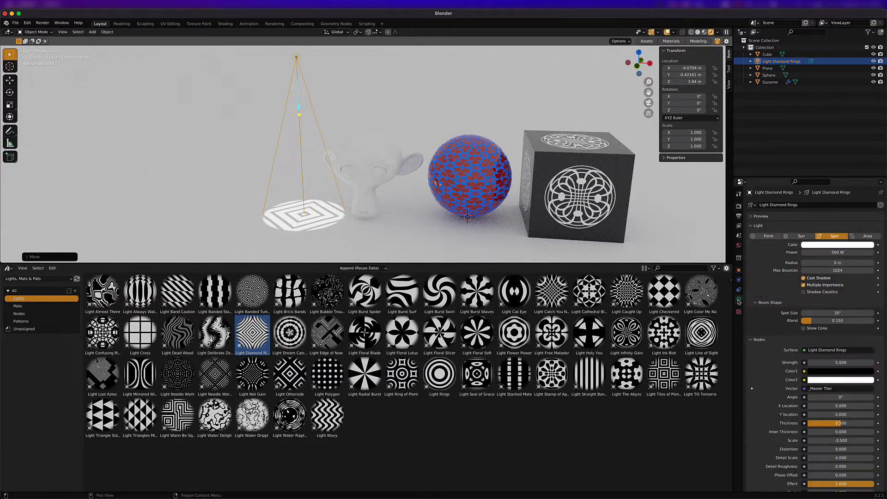
pyautogui.moveTo(825, 313); pyautogui.dragTo(884, 313)
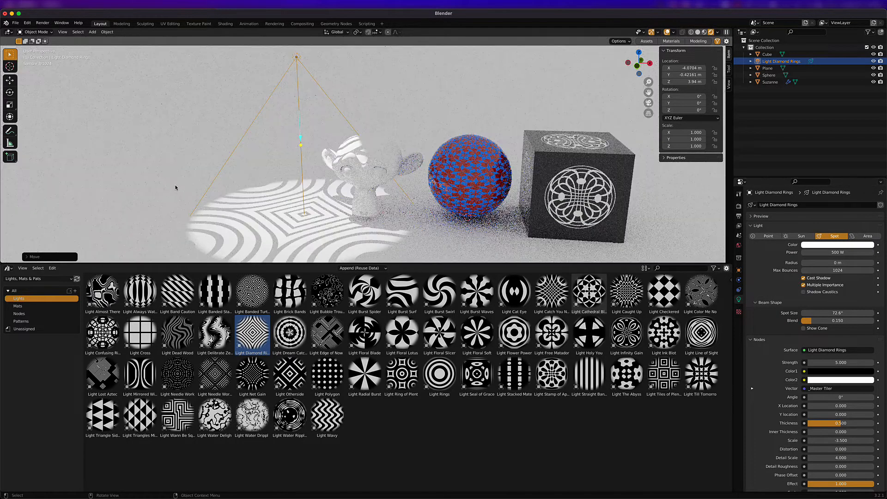
pyautogui.press('g')
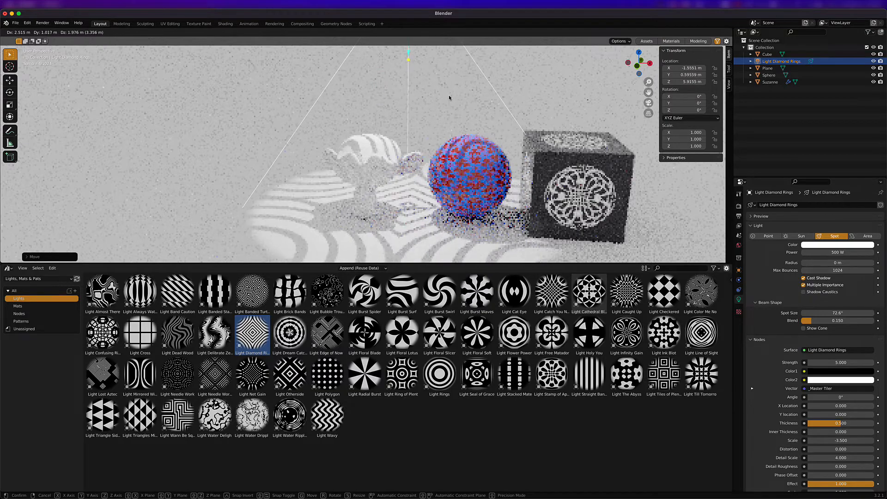
pyautogui.click(446, 101)
# - Try a different pattern angle on the light, undo it, and set the pattern's Scale to about -1.24
pyautogui.moveTo(835, 397); pyautogui.dragTo(873, 397)
pyautogui.hotkey('ctrl', 'z')
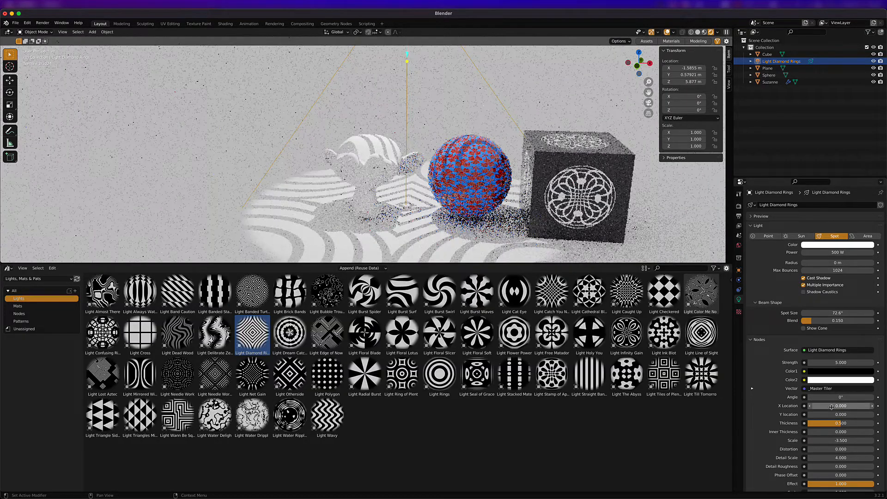
pyautogui.moveTo(820, 440); pyautogui.dragTo(841, 439)
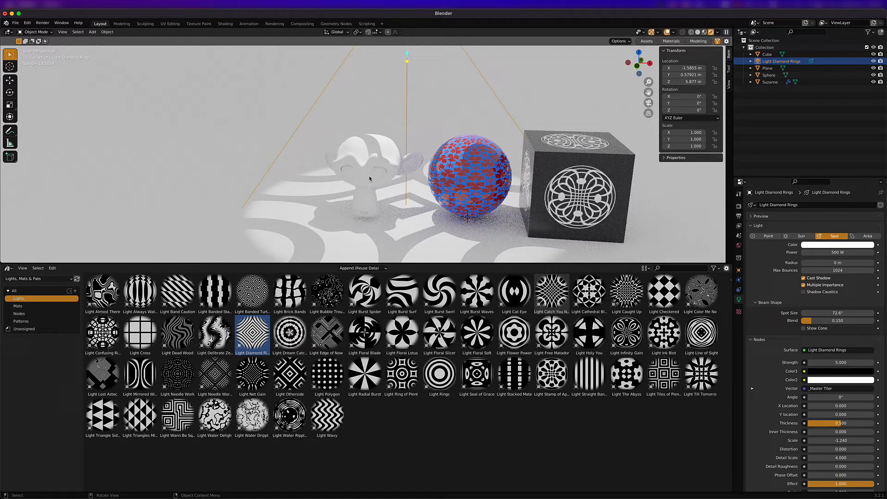
pyautogui.moveTo(418, 179); pyautogui.dragTo(472, 182, button='middle')
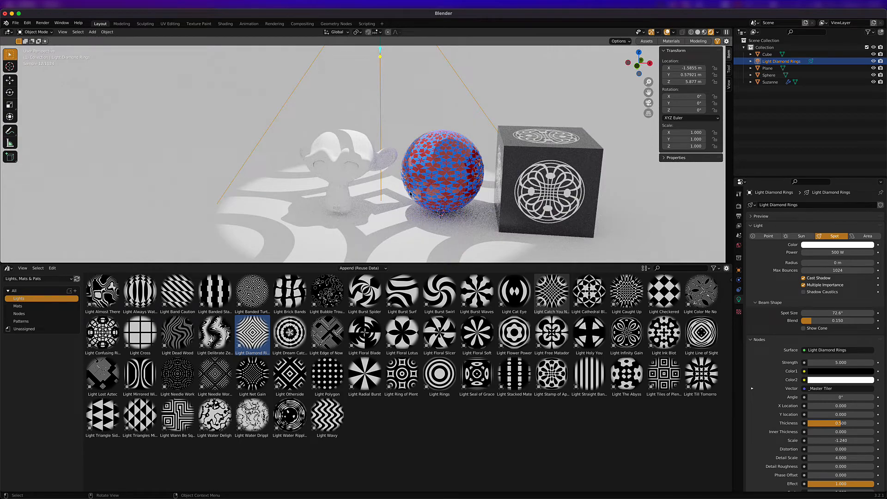
# - Add a cube mesh around the monkey and scale it up by about 4.57 so it encloses the scene objects
pyautogui.hotkey('shift', 'a')
pyautogui.moveTo(409, 192)
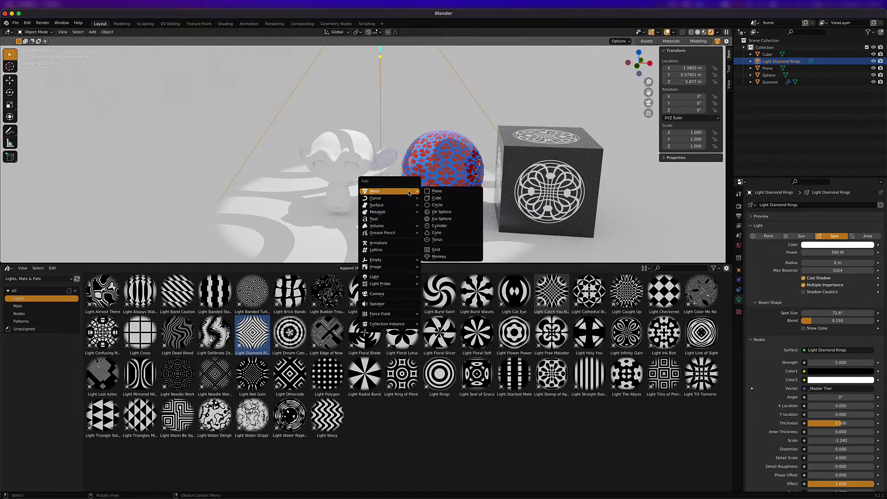
pyautogui.click(436, 198)
pyautogui.press('g')
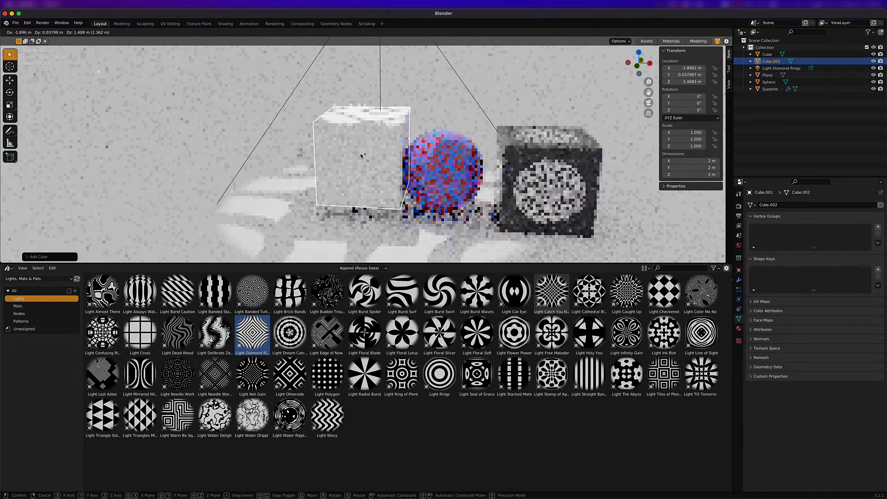
pyautogui.click(371, 161)
pyautogui.press('s')
pyautogui.click(445, 148)
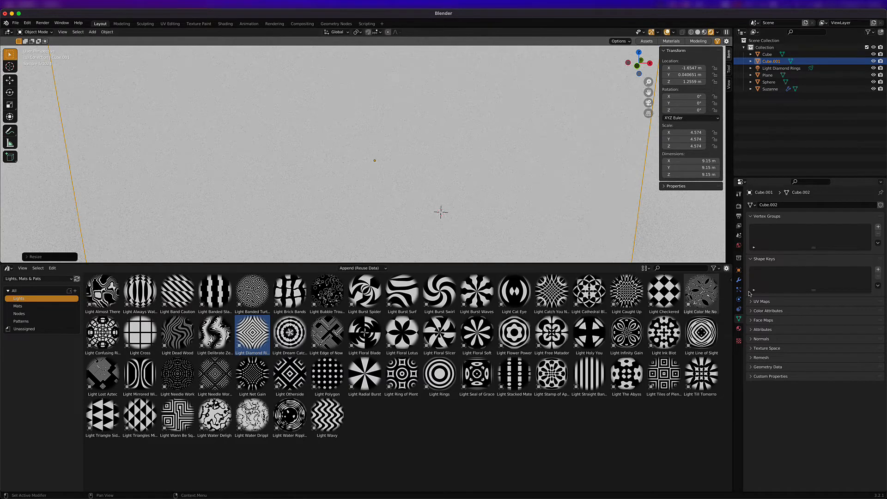
# - Give the enclosing cube a new material, replace its surface shader with a Principled Volume of density 0.1, and display Rendered shading
pyautogui.click(739, 329)
pyautogui.click(750, 234)
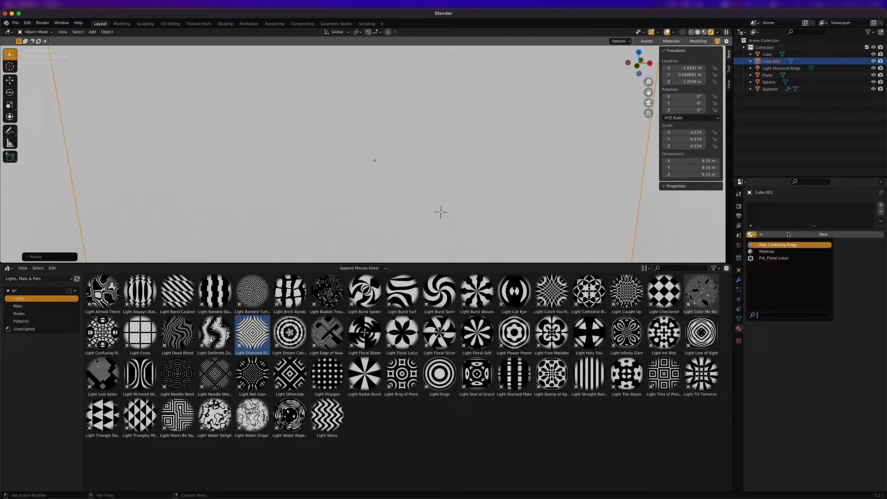
pyautogui.click(767, 247)
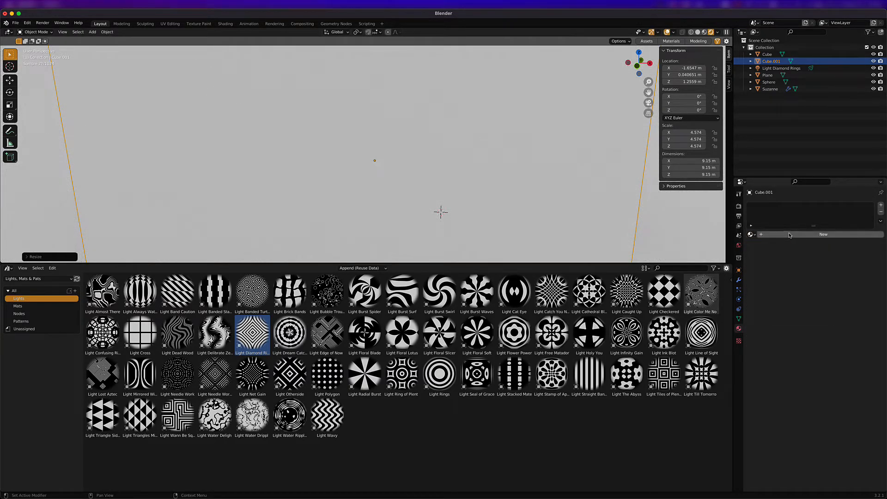
pyautogui.click(225, 23)
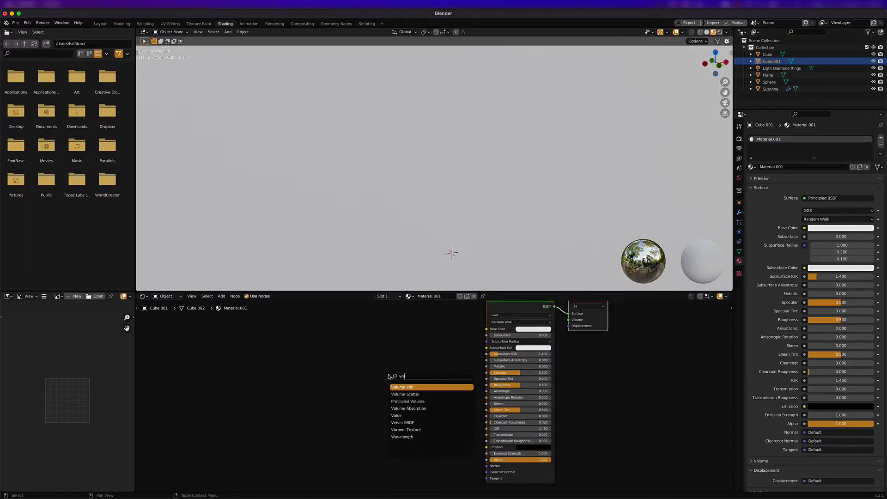
pyautogui.click(449, 361)
pyautogui.press('x')
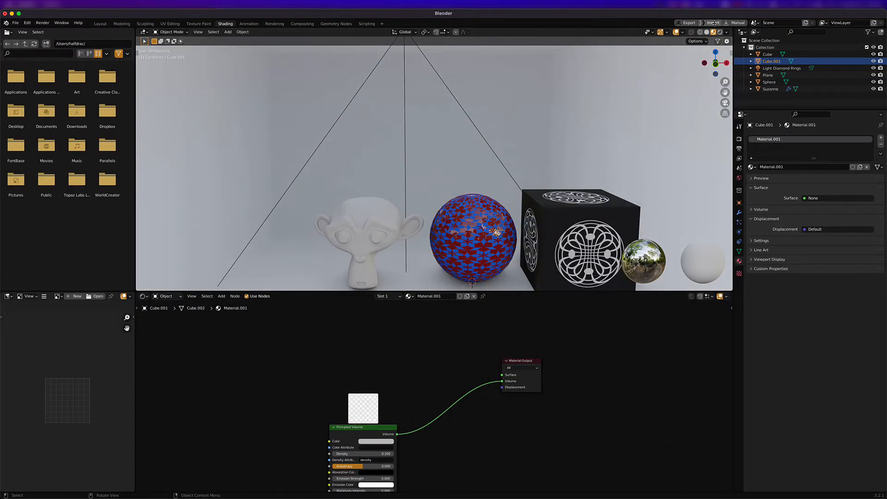
pyautogui.click(720, 32)
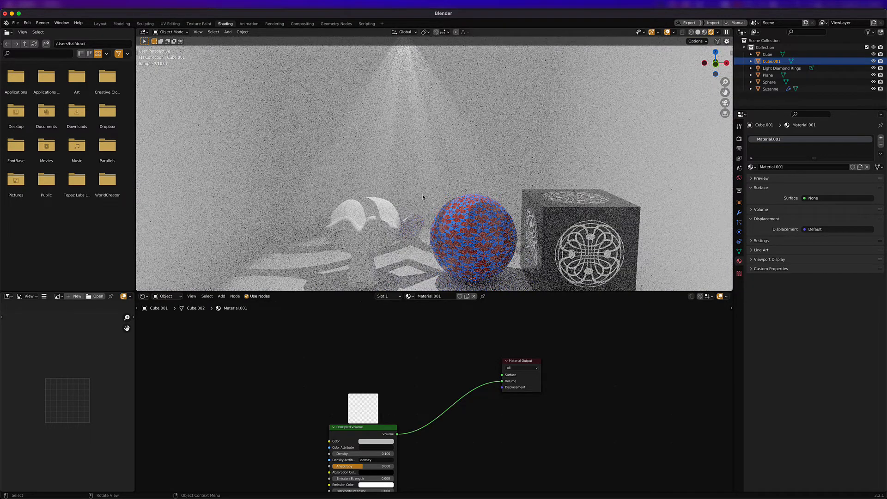
pyautogui.moveTo(440, 139); pyautogui.dragTo(430, 143, button='middle')
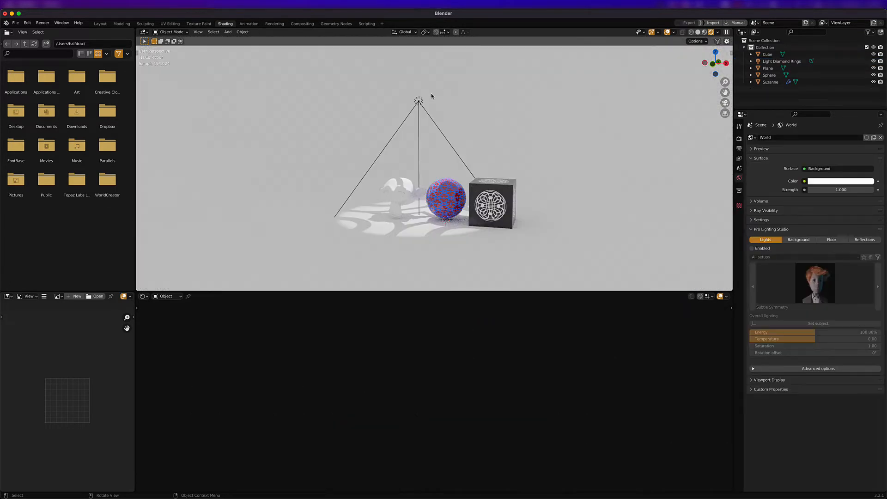
# - Delete the Diamond Rings light and give the monkey a new material
pyautogui.press('x')
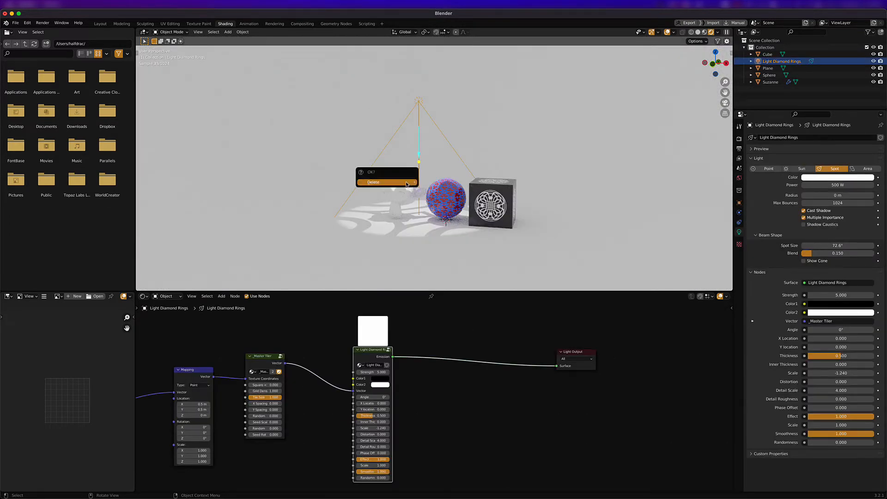
pyautogui.click(405, 182)
pyautogui.click(405, 188)
pyautogui.click(449, 296)
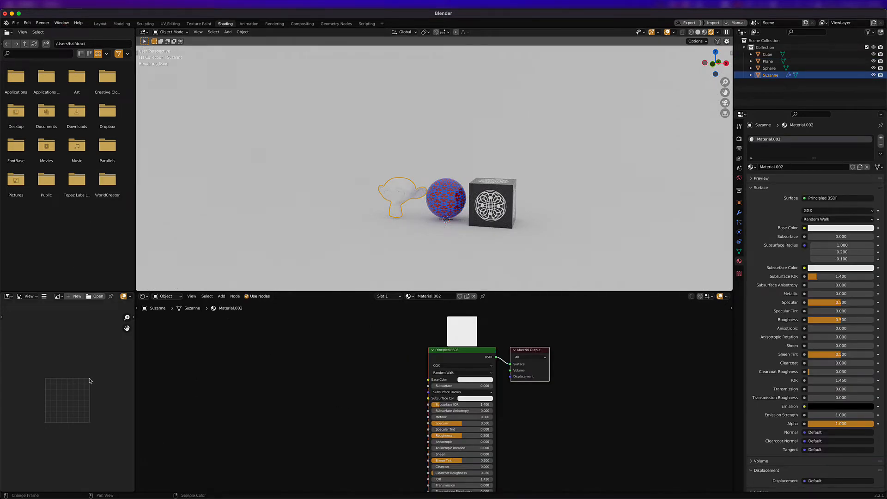
# - Turn the File Browser area into an Asset Browser and show the Nodes catalog of the Lights, Mats & Pats library
pyautogui.click(8, 33)
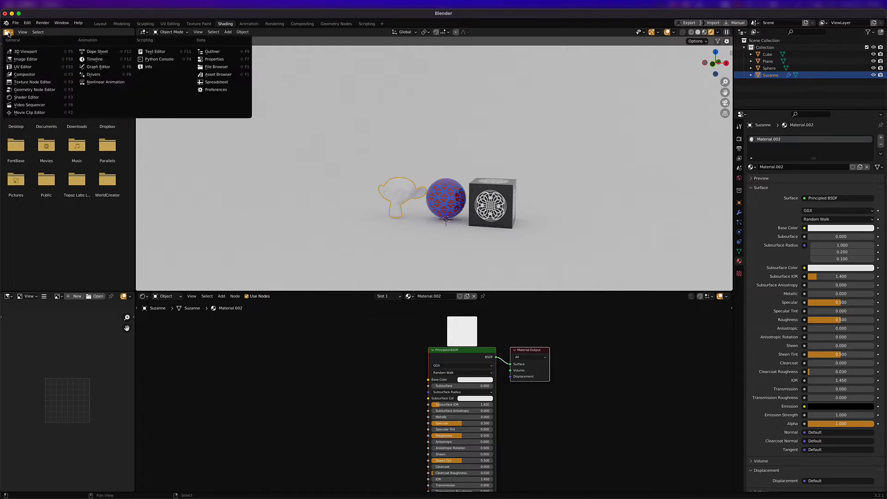
pyautogui.click(217, 78)
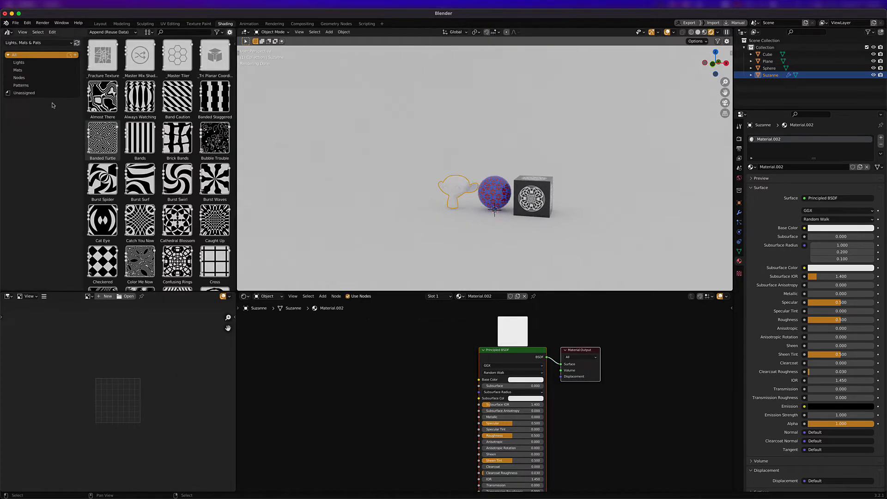
pyautogui.click(29, 77)
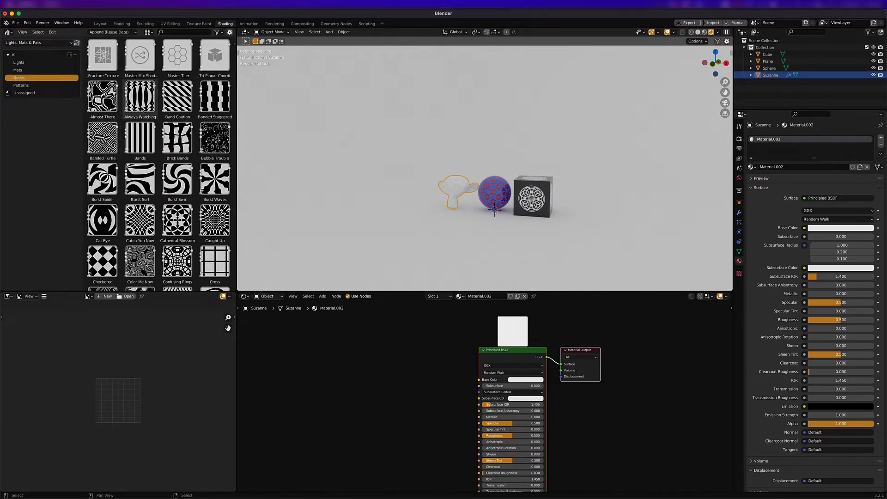
# - Add the Dream Catcher node asset to the monkey's material and place it beside the Principled BSDF
pyautogui.scroll(-3, 161, 180)
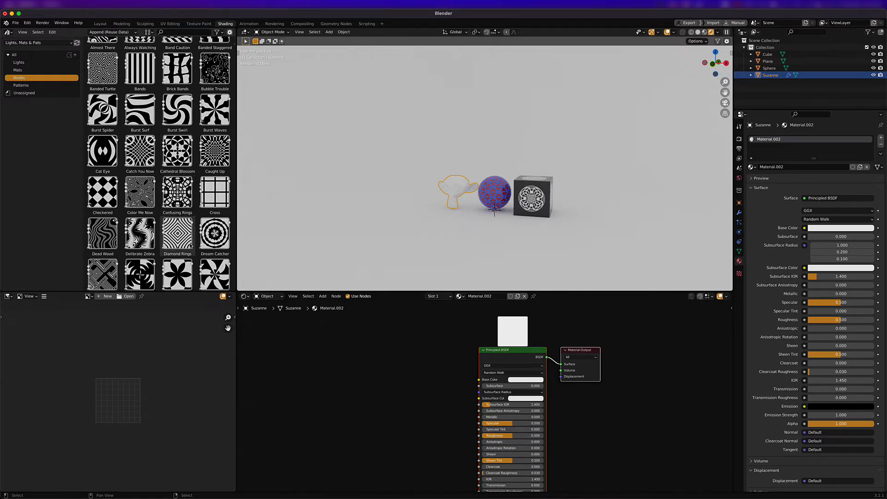
pyautogui.scroll(-2, 191, 245)
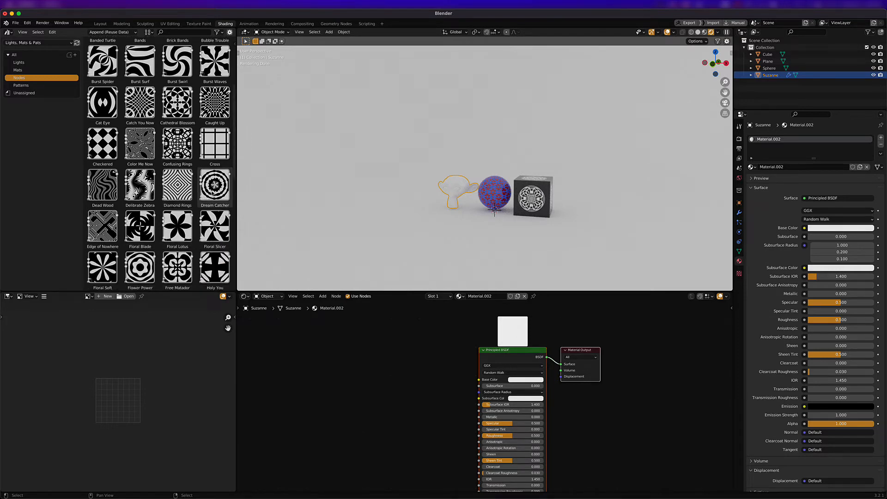
pyautogui.moveTo(215, 185); pyautogui.dragTo(439, 419)
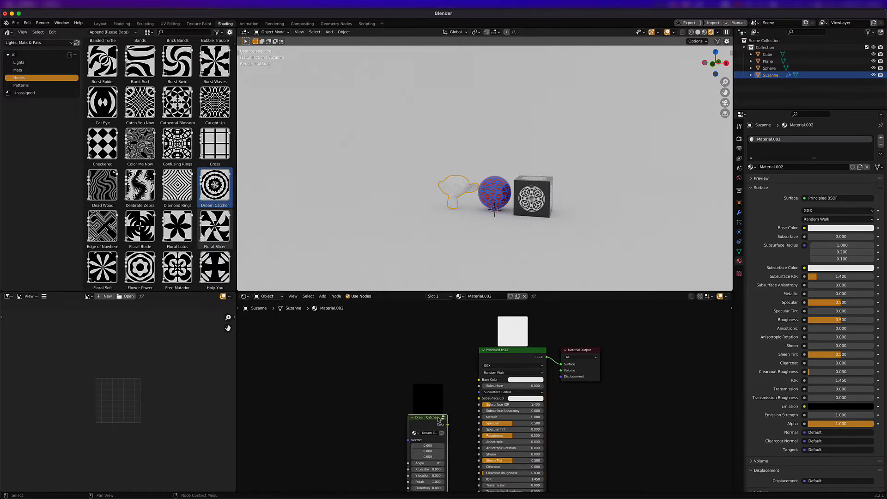
pyautogui.moveTo(427, 413); pyautogui.dragTo(375, 342, button='middle')
pyautogui.moveTo(373, 348); pyautogui.dragTo(345, 340)
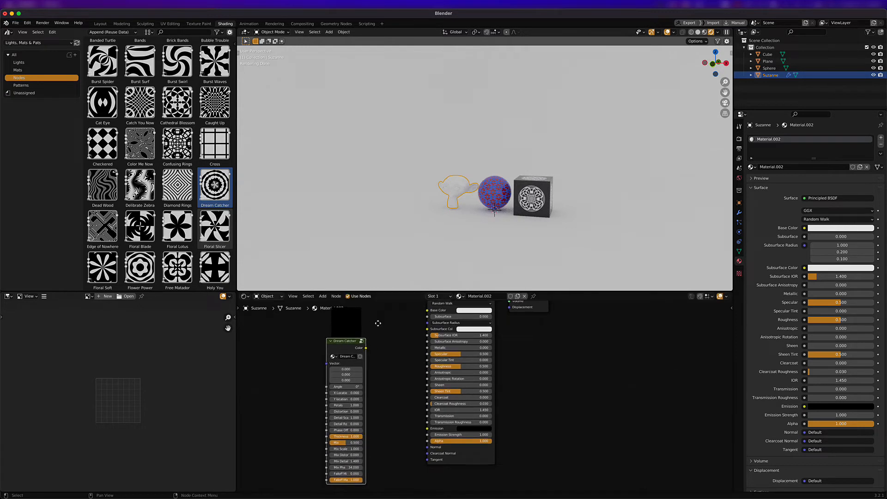
pyautogui.moveTo(378, 323); pyautogui.dragTo(436, 365, button='middle')
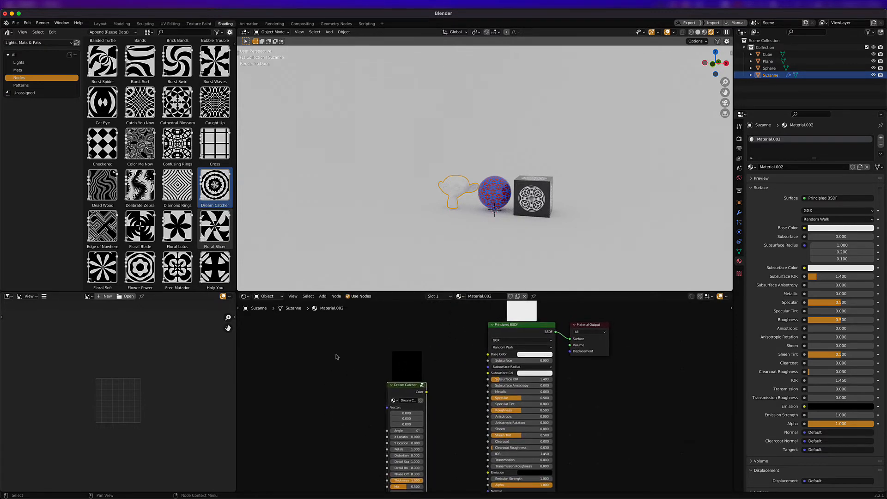
# - Add a Texture Coordinate node, connect its Object output to the Dream Catcher's Vector input, and space the two nodes apart
pyautogui.hotkey('shift', 'a')
pyautogui.write('tex')
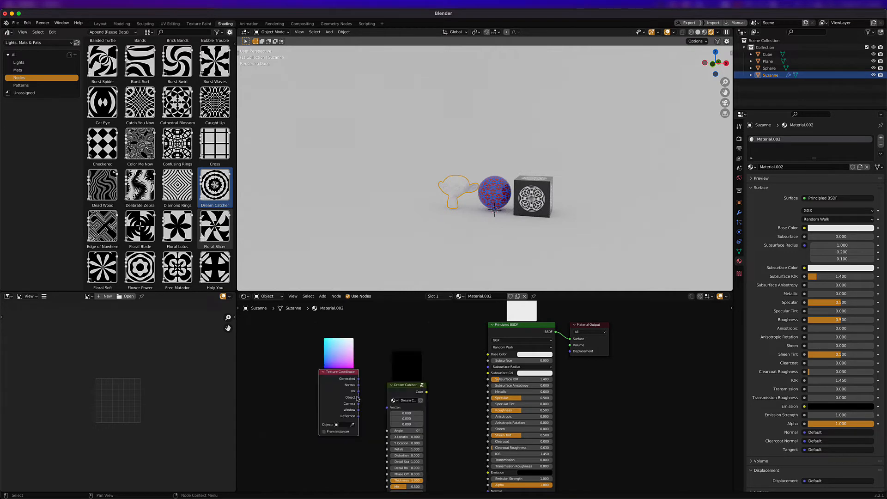
pyautogui.moveTo(358, 398); pyautogui.dragTo(388, 407)
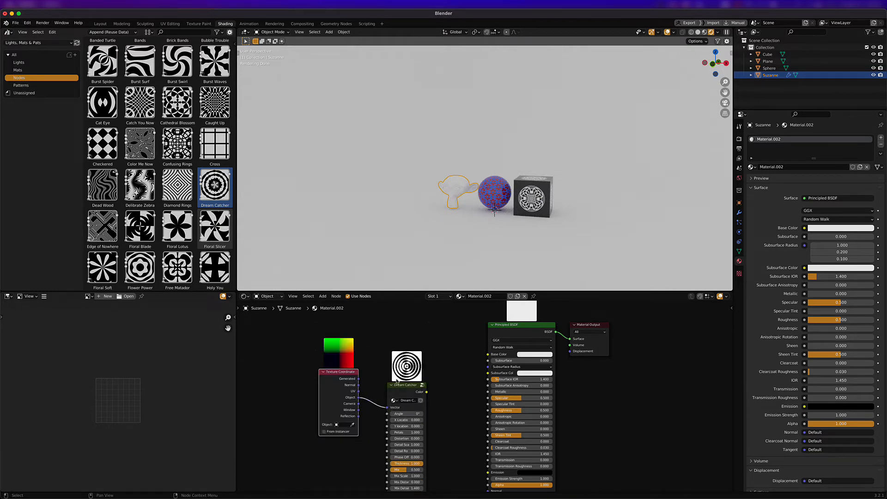
pyautogui.moveTo(332, 376); pyautogui.dragTo(300, 385)
pyautogui.moveTo(400, 386); pyautogui.dragTo(389, 374)
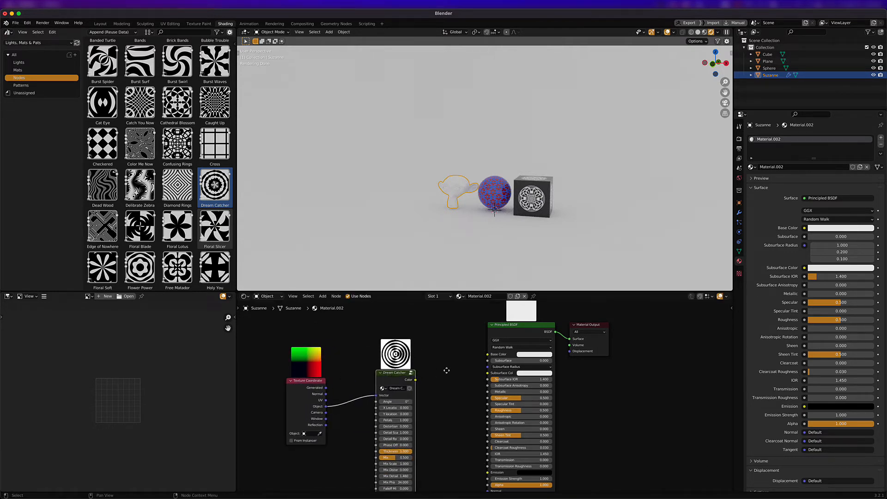
# - Duplicate the monkey's Principled BSDF, place the copy above the original, and set its base color to blue
pyautogui.moveTo(446, 370); pyautogui.dragTo(395, 385, button='middle')
pyautogui.moveTo(536, 340); pyautogui.dragTo(617, 332)
pyautogui.moveTo(464, 338)
pyautogui.mouseDown()
pyautogui.moveTo(473, 393)
pyautogui.moveTo(466, 337)
pyautogui.mouseUp()
pyautogui.click(471, 345)
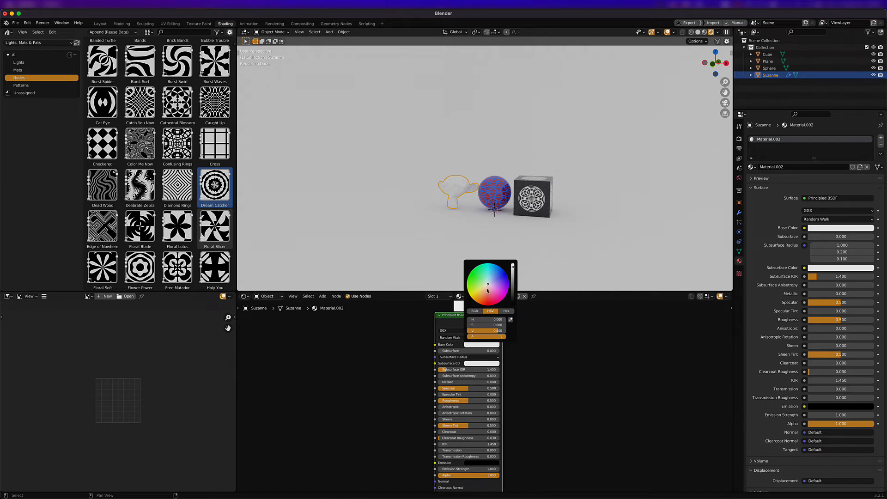
pyautogui.click(500, 274)
pyautogui.scroll(-10, 563, 460)
pyautogui.moveTo(560, 462); pyautogui.dragTo(525, 416, button='middle')
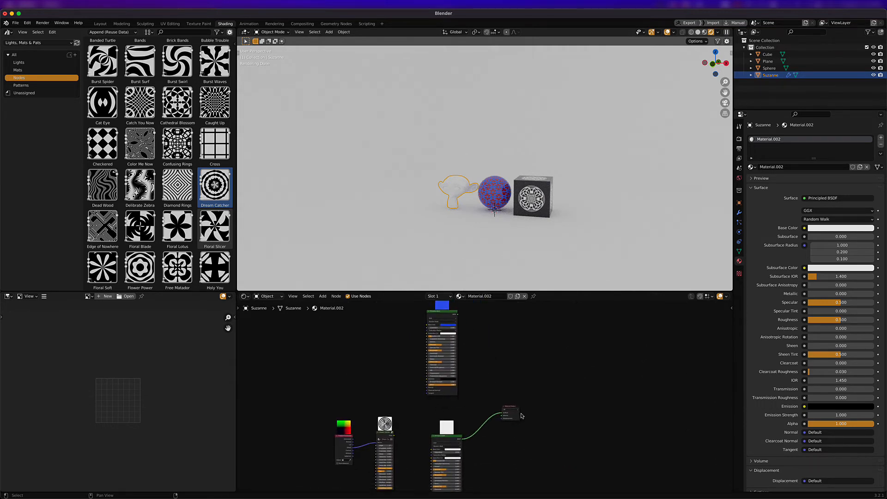
# - Add a Mix Shader node between the white Principled BSDF and the Material Output
pyautogui.hotkey('shift', 'a')
pyautogui.write('mi')
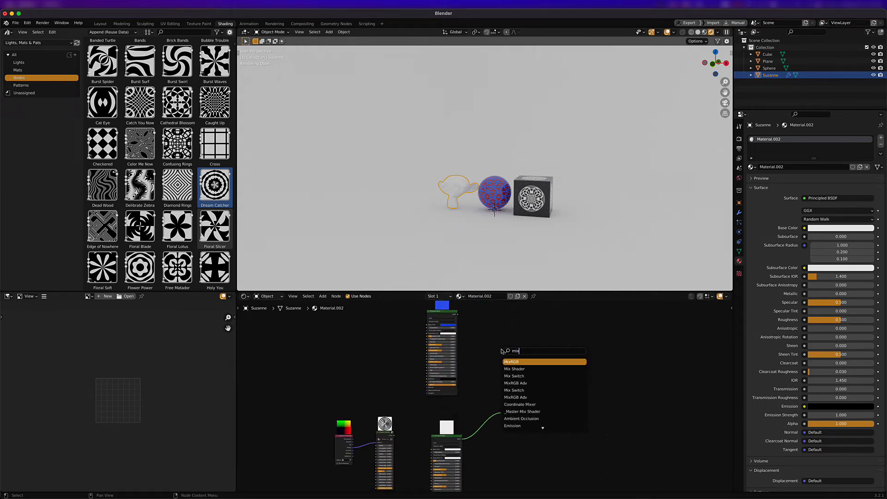
pyautogui.write('x')
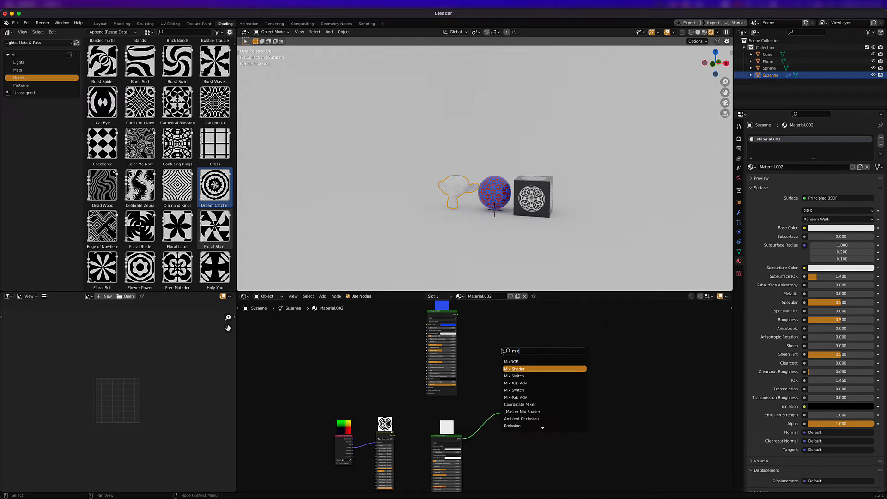
pyautogui.press('Return')
pyautogui.click(474, 405)
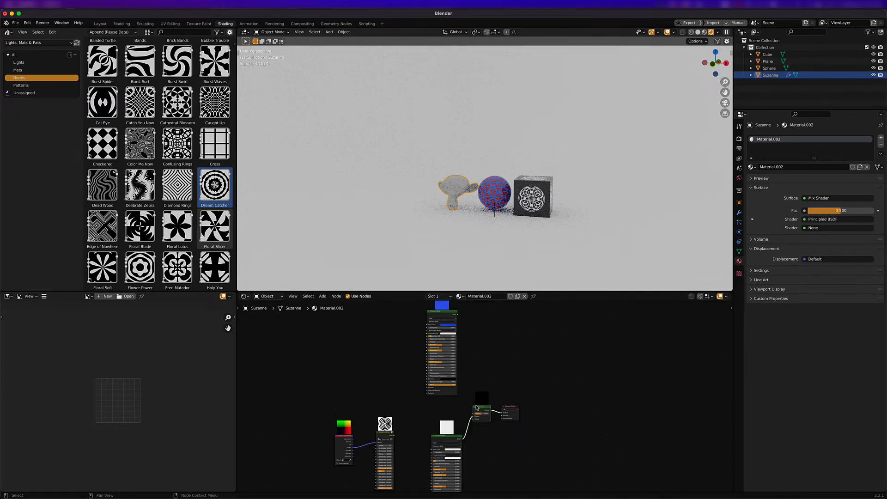
# - Connect the blue Principled BSDF to the Mix Shader's free shader input and the Dream Catcher's Color output to its Fac input
pyautogui.moveTo(457, 307); pyautogui.dragTo(453, 335, button='middle')
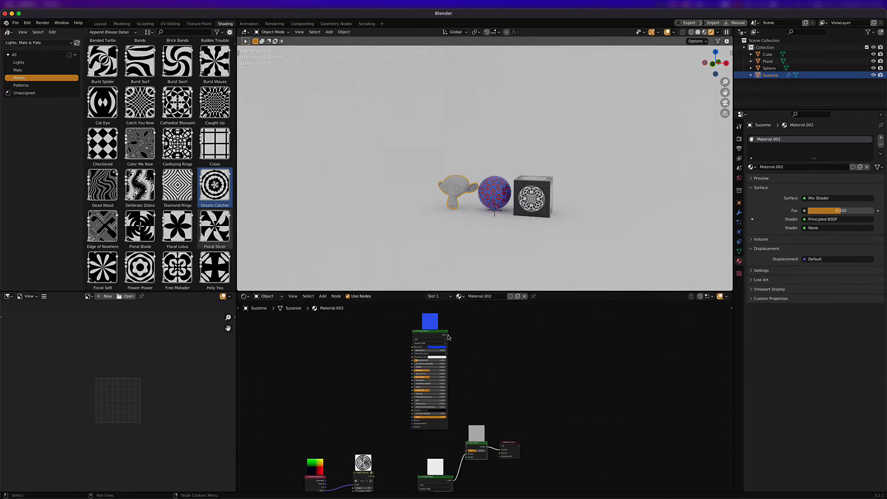
pyautogui.moveTo(447, 335); pyautogui.dragTo(467, 456)
pyautogui.scroll(2, 468, 418)
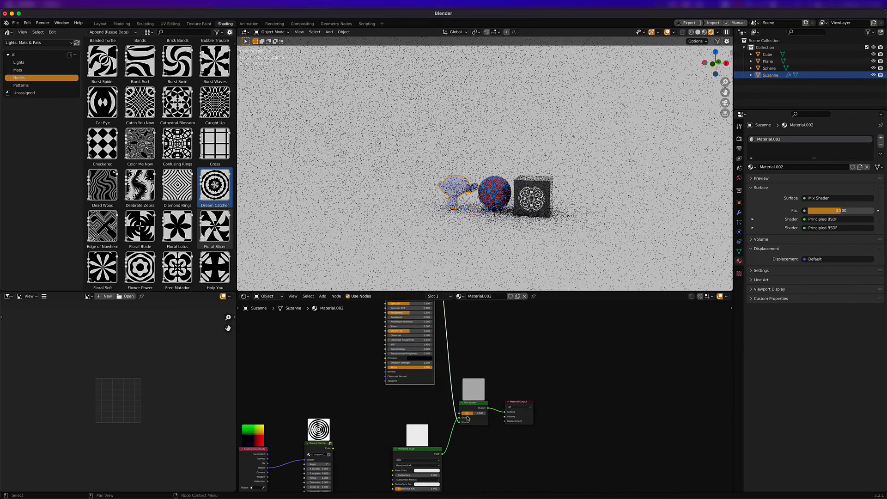
pyautogui.moveTo(460, 414); pyautogui.dragTo(334, 451)
pyautogui.scroll(5, 462, 204)
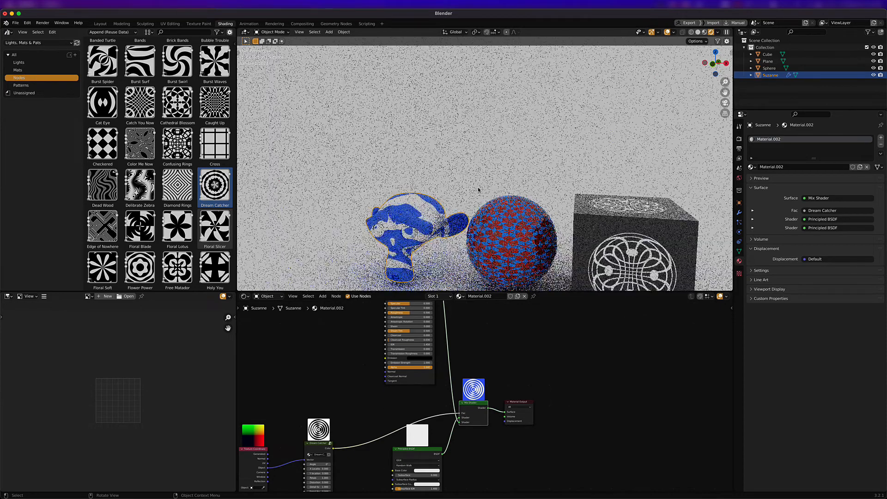
pyautogui.scroll(-4, 458, 206)
pyautogui.moveTo(438, 447); pyautogui.dragTo(484, 349, button='middle')
pyautogui.scroll(2, 483, 393)
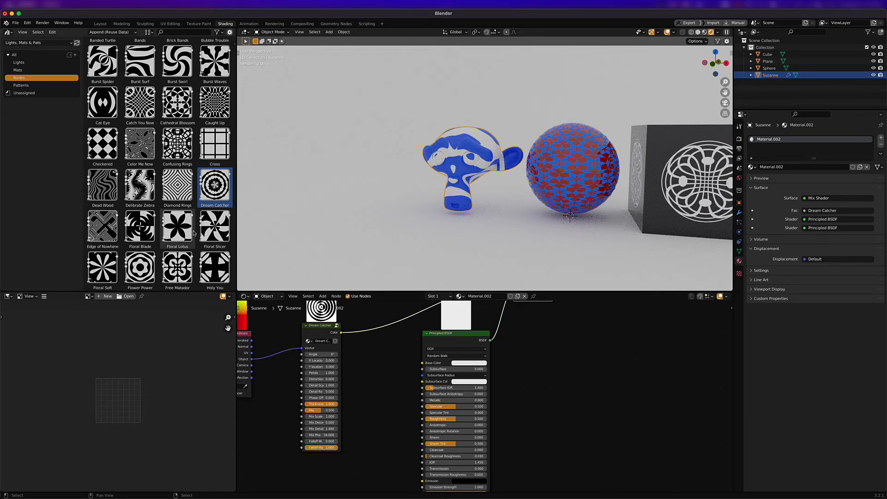
pyautogui.moveTo(372, 366); pyautogui.dragTo(413, 424, button='middle')
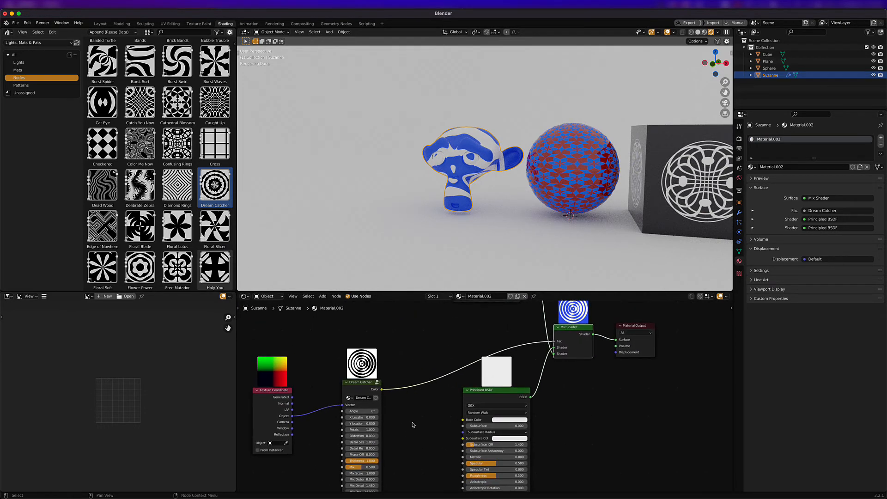
pyautogui.scroll(-3, 412, 425)
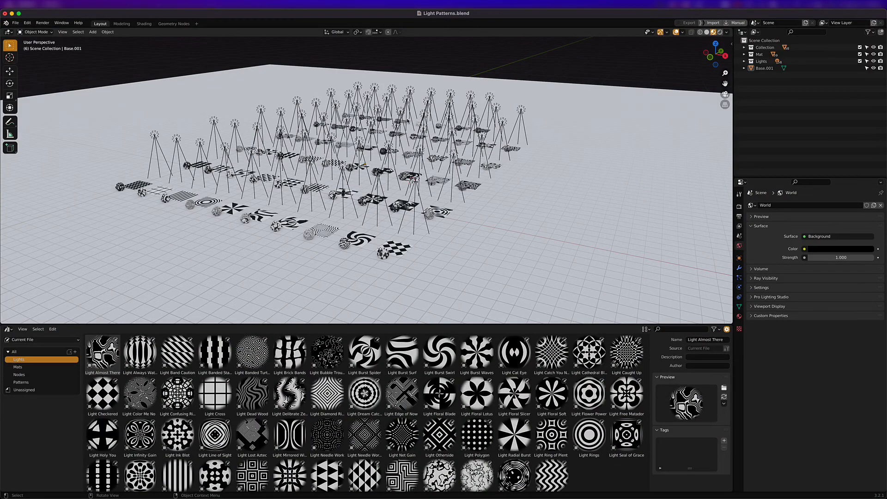
# - Examine the pattern lights and patterned objects in Light Patterns.blend in Rendered shading, and return to Material Preview
pyautogui.moveTo(411, 106); pyautogui.dragTo(386, 204, button='middle')
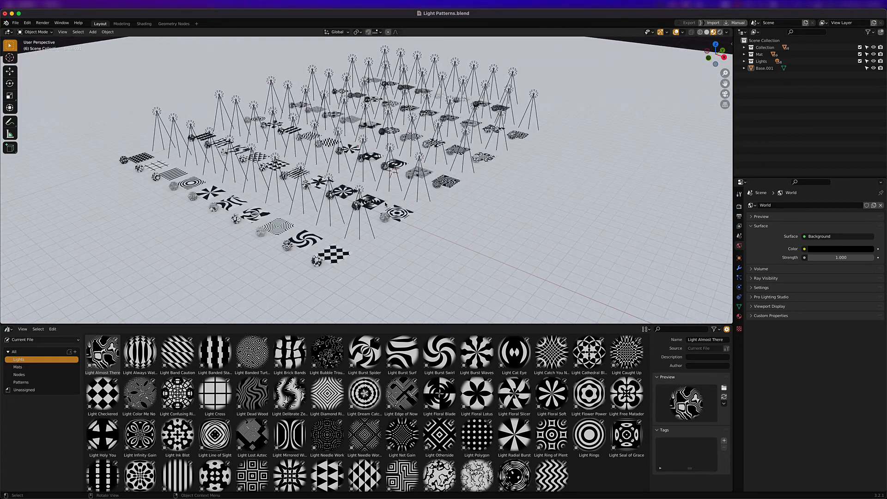
pyautogui.scroll(3, 393, 188)
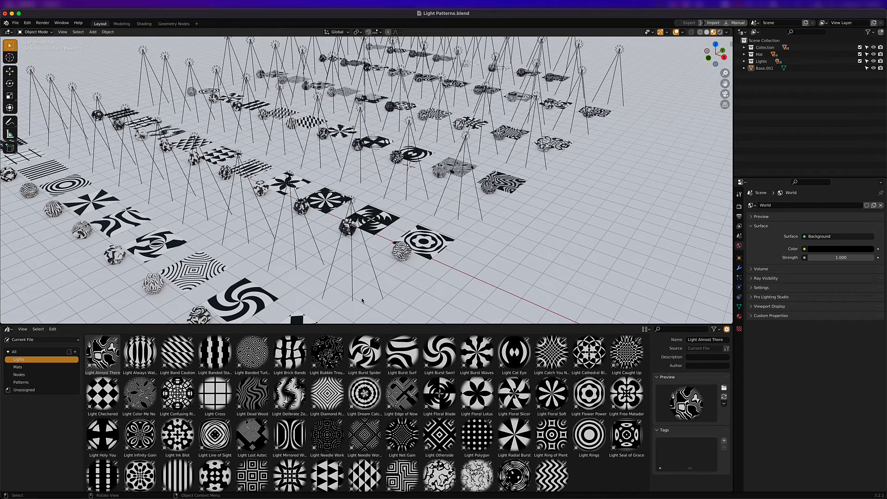
pyautogui.scroll(-5, 400, 176)
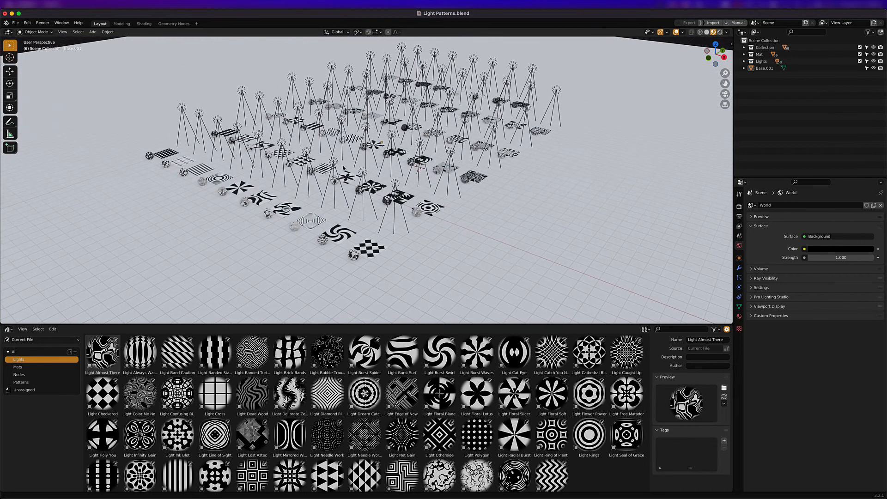
pyautogui.click(720, 32)
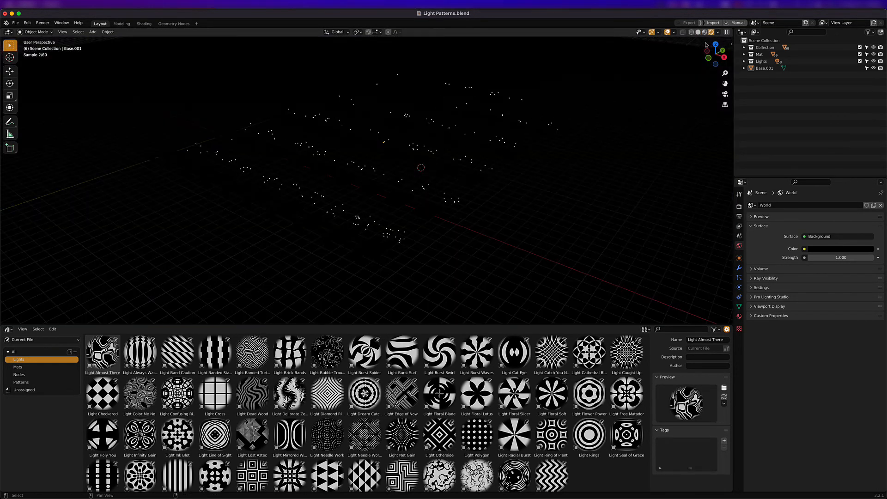
pyautogui.scroll(6, 438, 207)
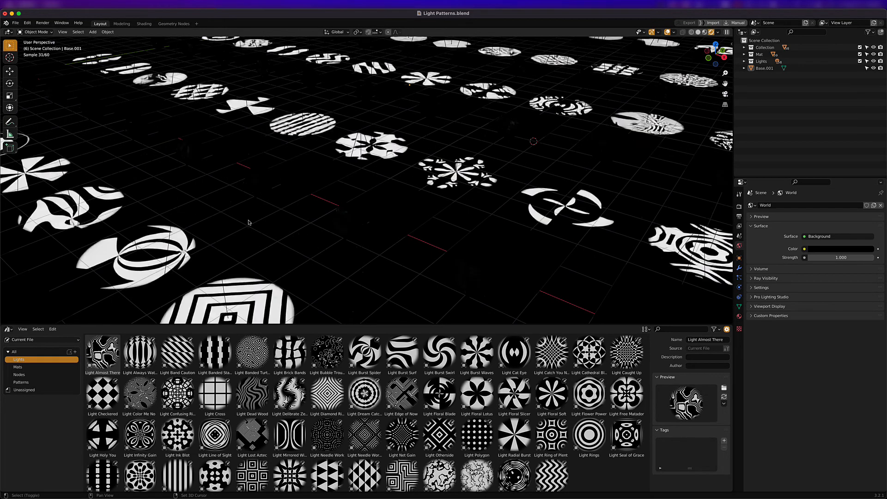
pyautogui.scroll(-5, 614, 157)
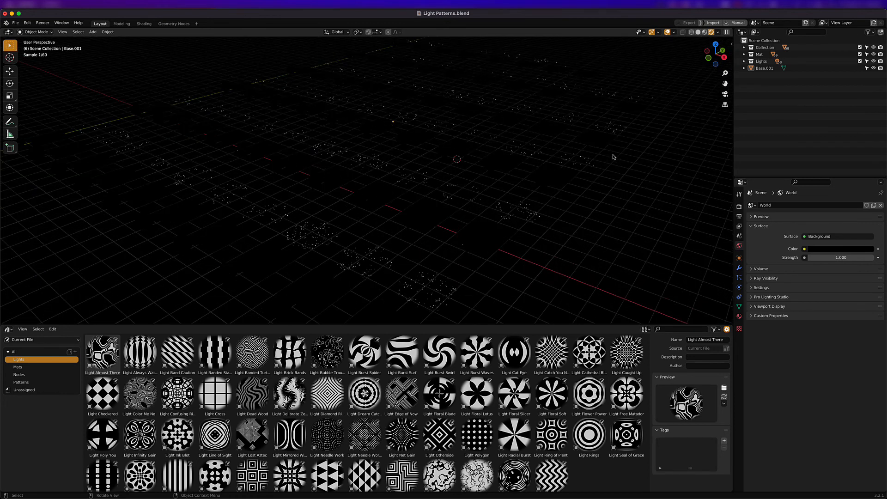
pyautogui.click(705, 32)
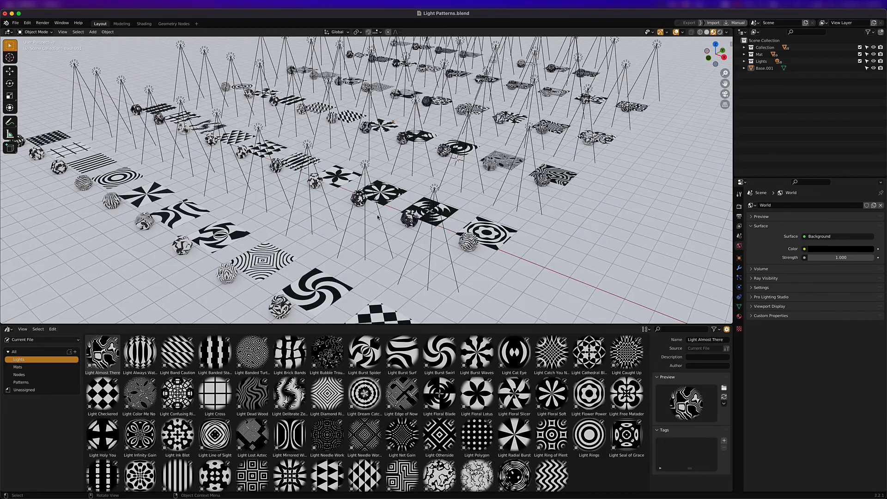